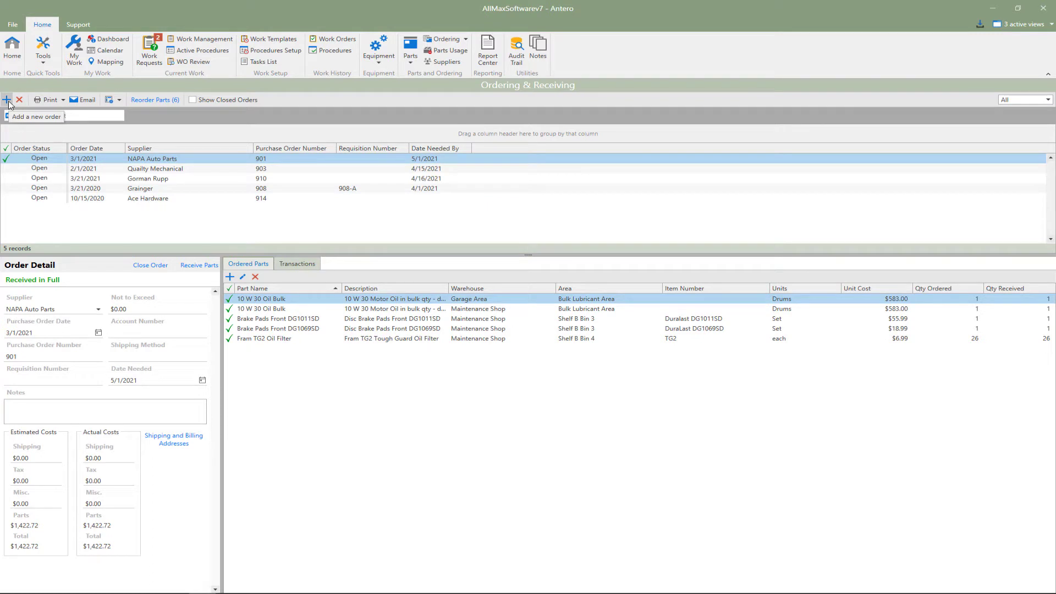
Create a new order for supplier KG Power Systems with an order date of 4/7/2021
click(7, 100)
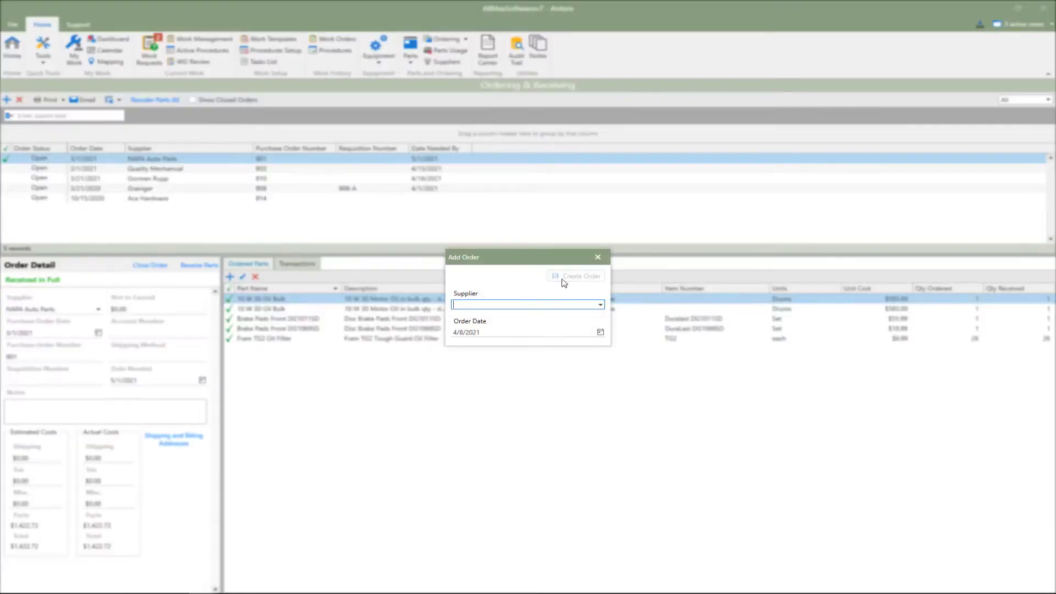
click(602, 305)
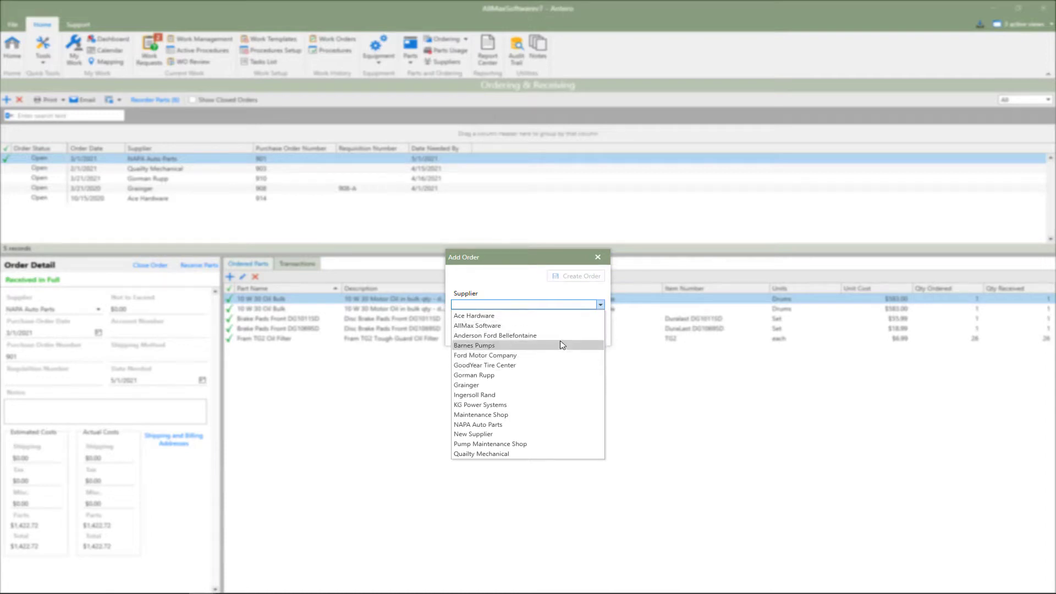
click(558, 405)
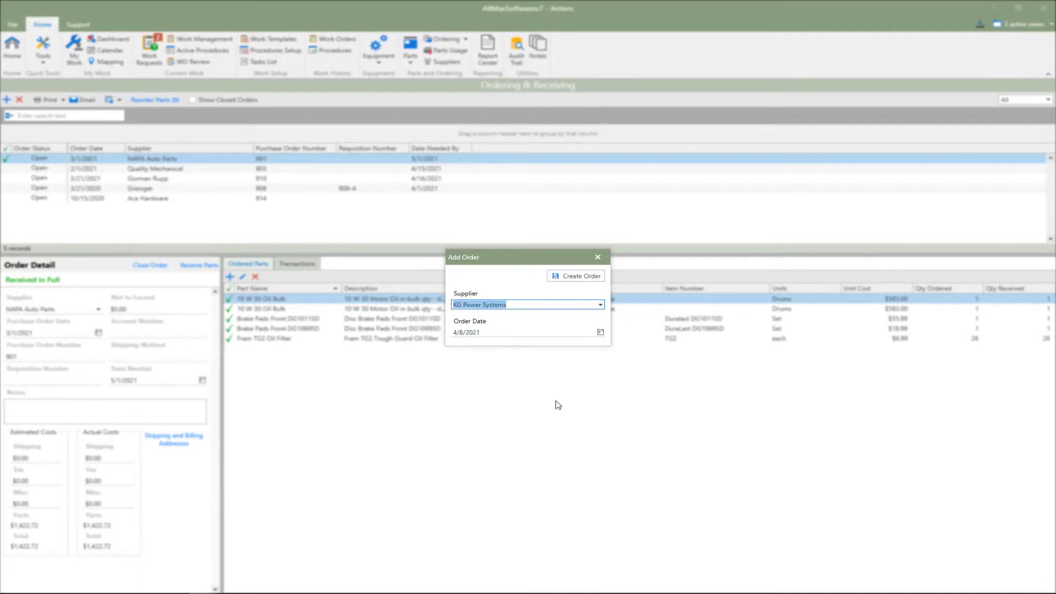
click(573, 280)
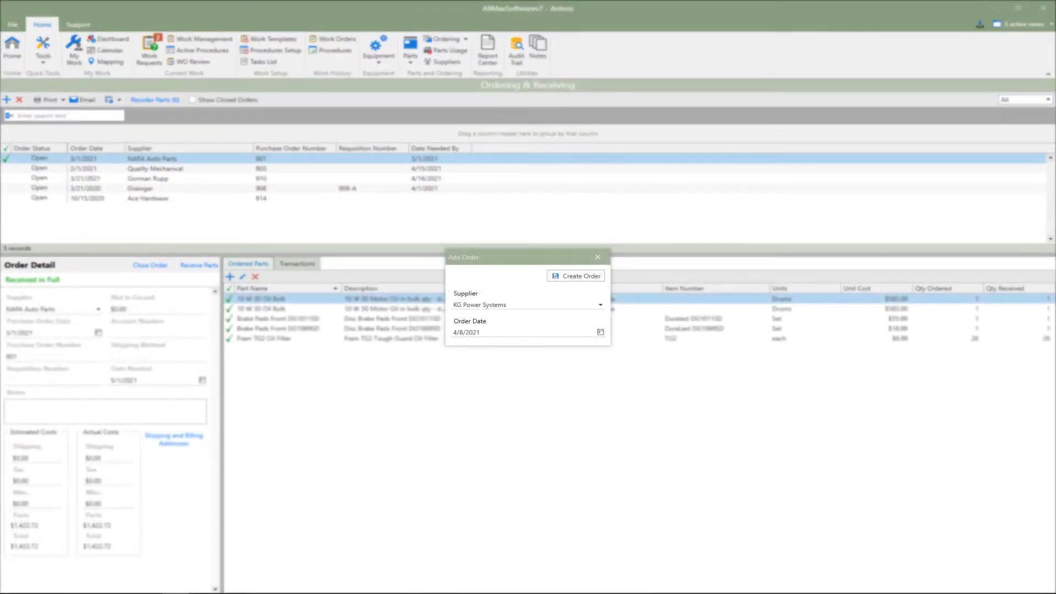
click(600, 334)
click(517, 388)
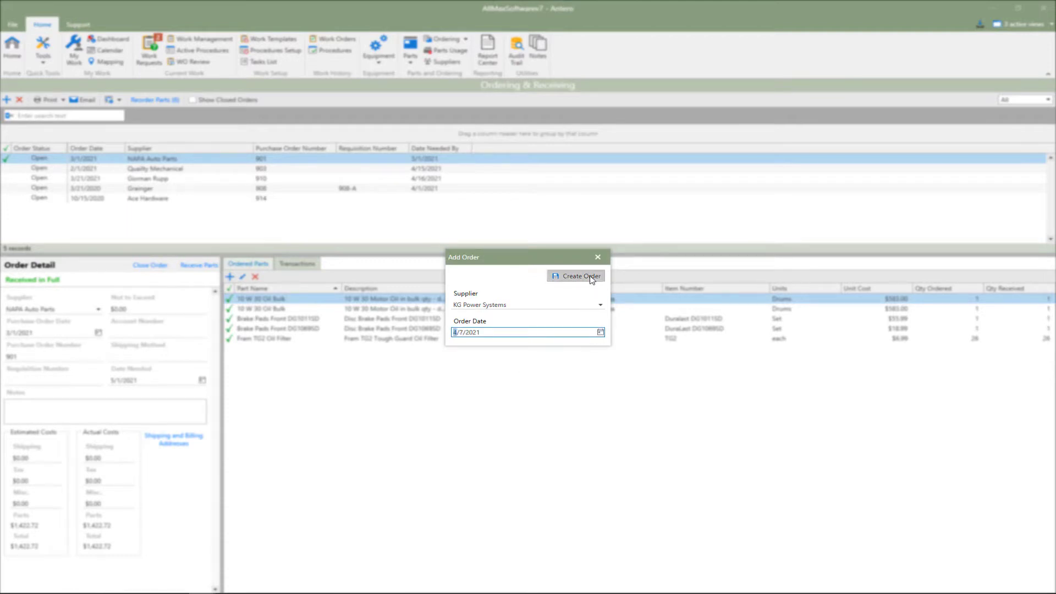
click(589, 277)
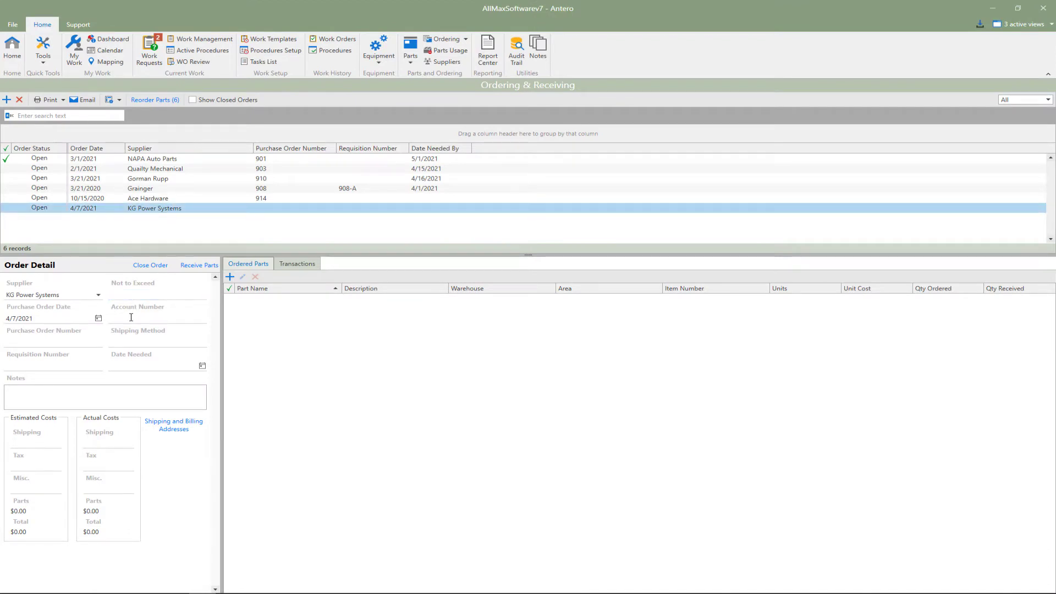
Enter the new order's purchase order number and set its date needed to 4/16/2021
click(34, 340)
text(922)
click(134, 367)
click(203, 366)
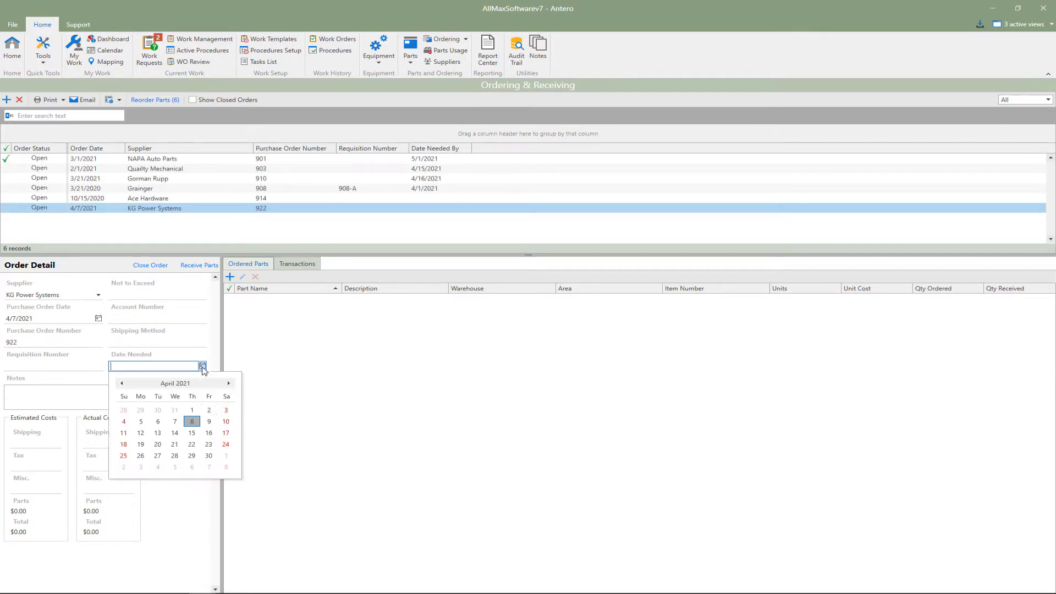
click(209, 433)
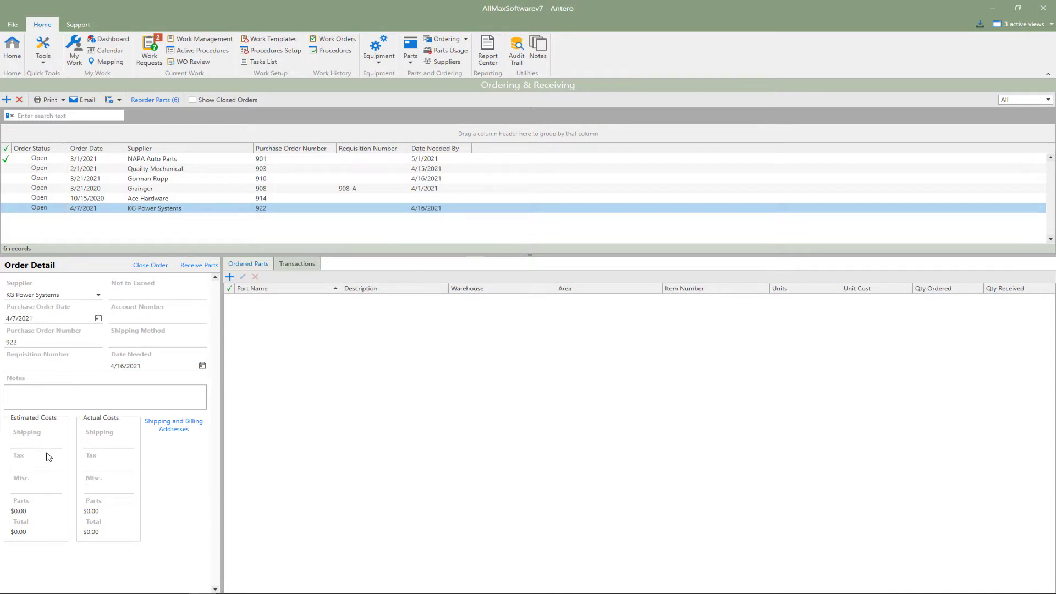
click(36, 490)
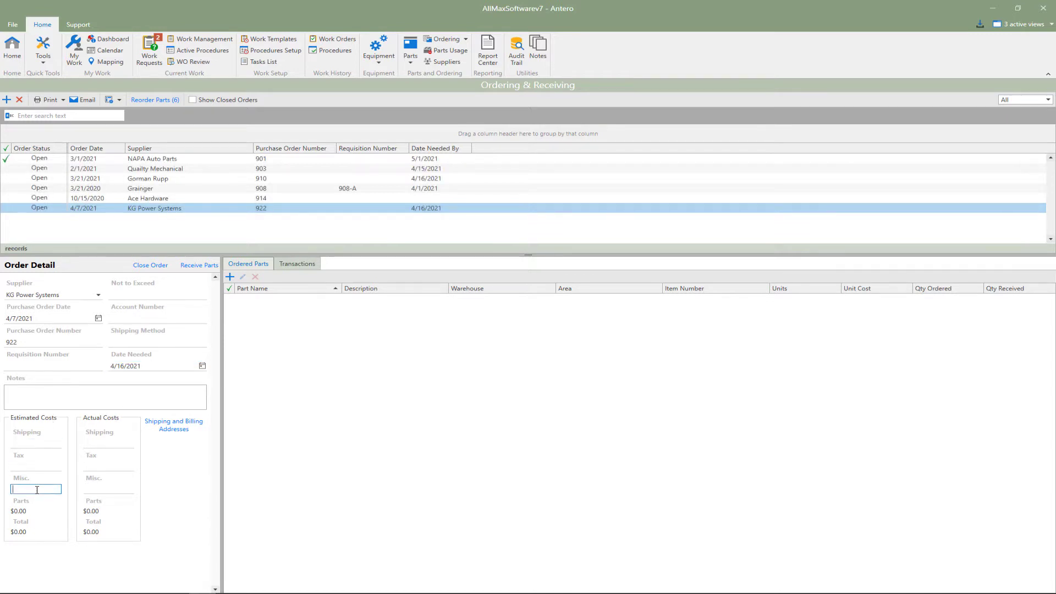
Set the KG Power Systems order's shipping address to Maintenance Building and save the addresses
click(172, 426)
click(515, 283)
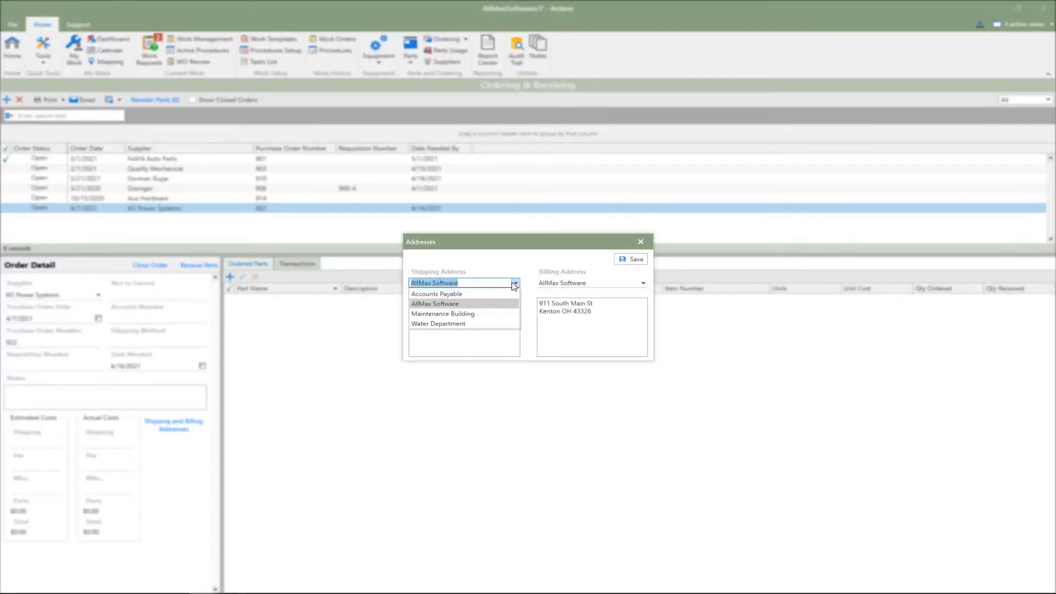
click(468, 313)
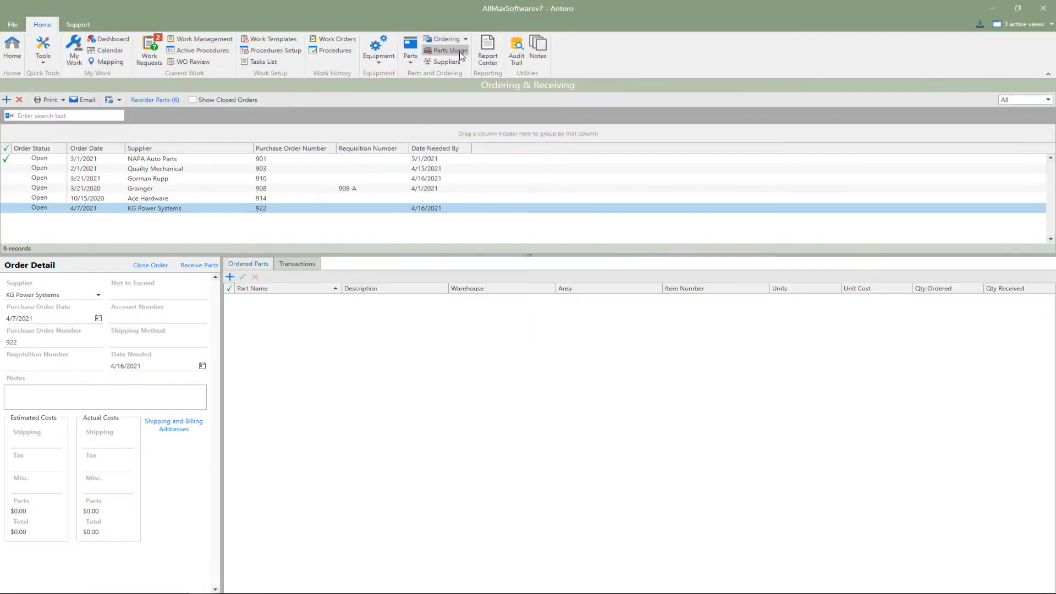
click(632, 259)
Review the entries in the ordering address list and look at the form for adding a new address
click(465, 40)
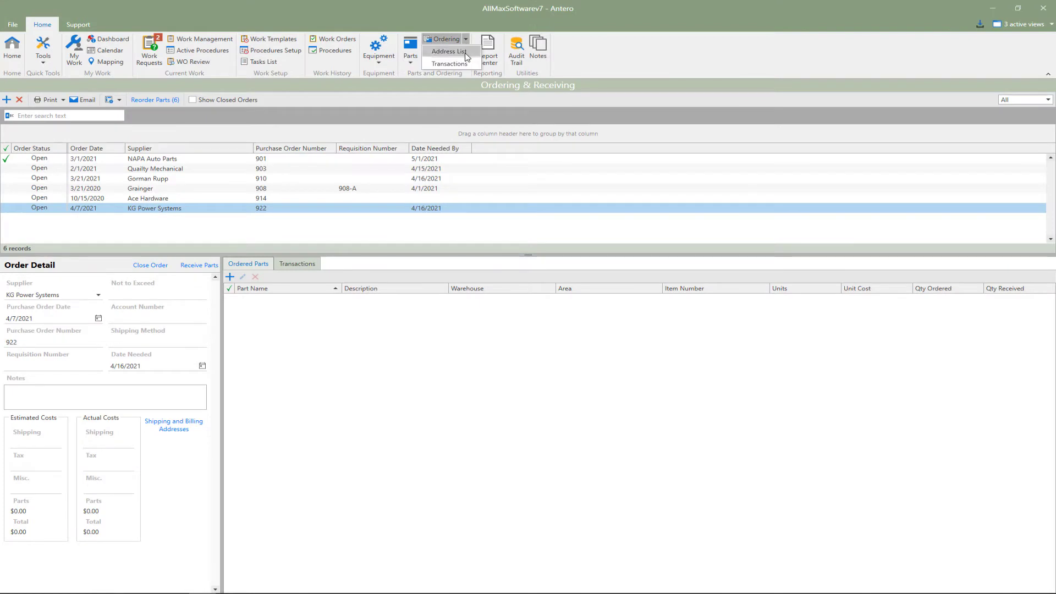
click(465, 53)
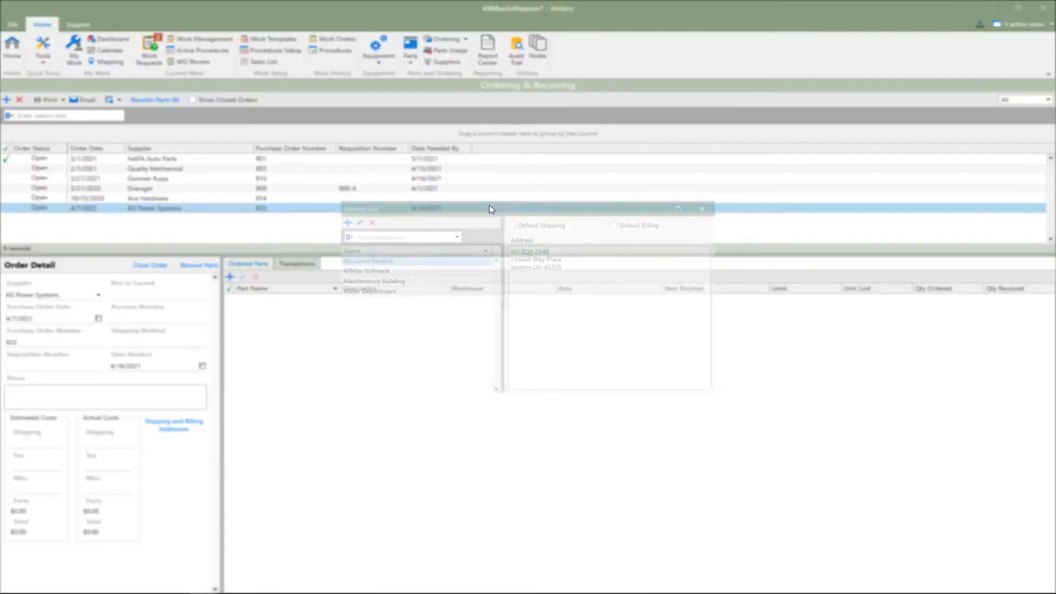
click(435, 272)
click(432, 281)
click(432, 291)
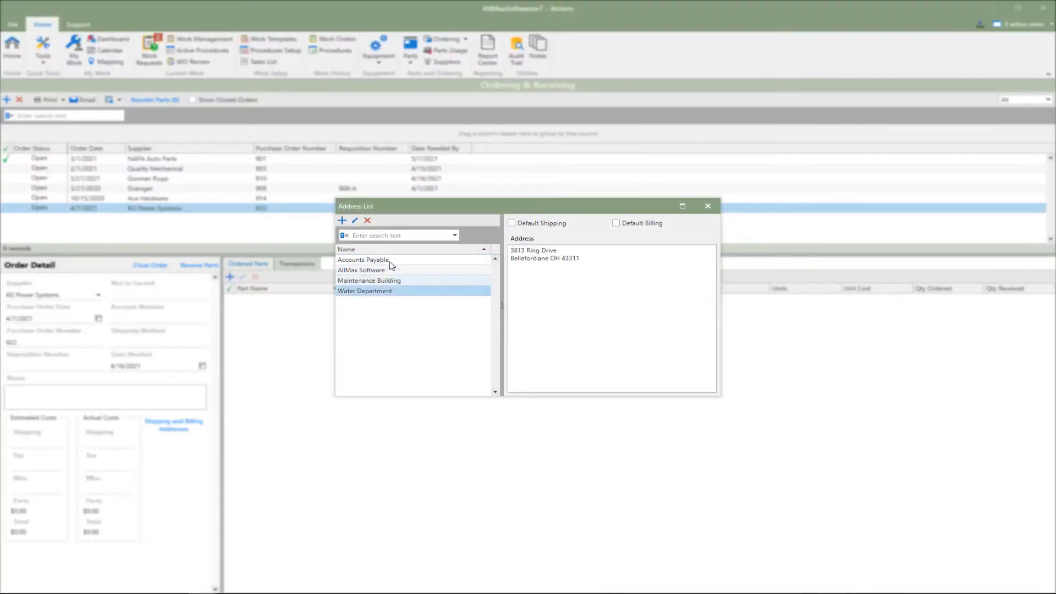
click(342, 220)
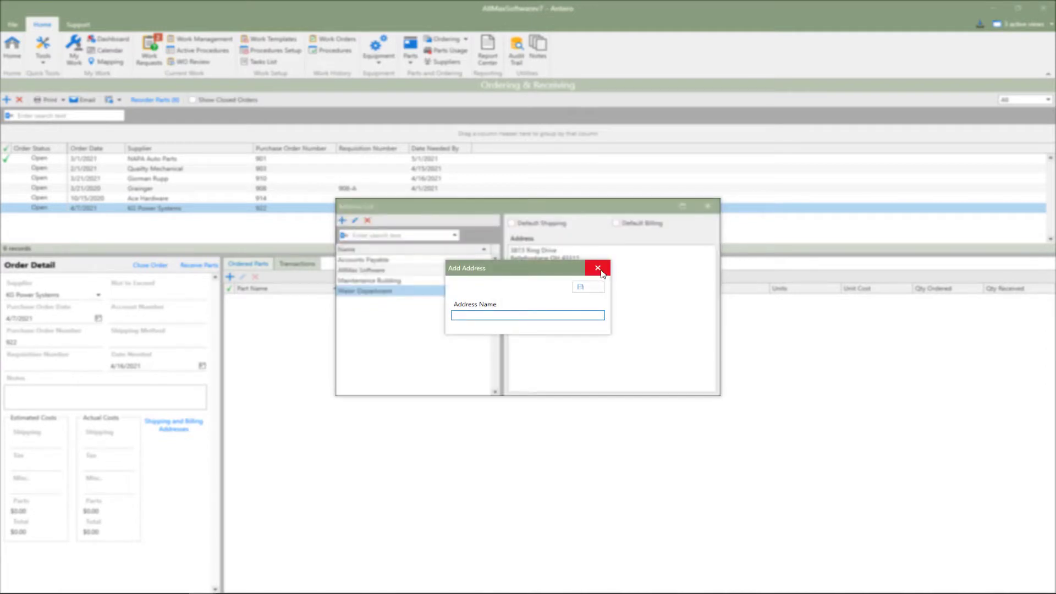
click(599, 269)
click(443, 260)
click(443, 270)
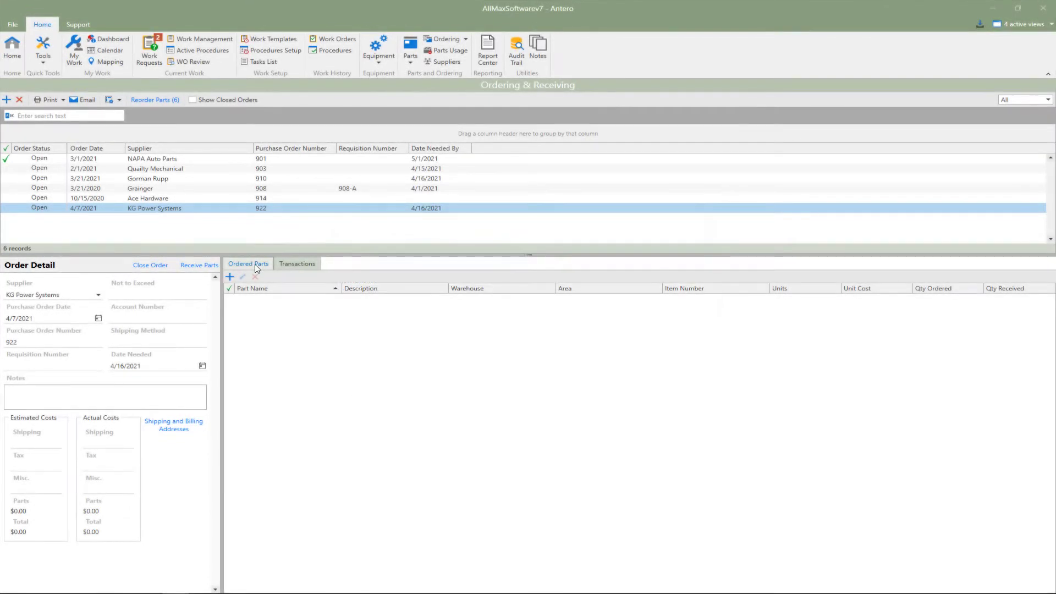
Add the 175 Watt Light Buld from the Garage Area warehouse to the order with a quantity of 10 cases
click(230, 278)
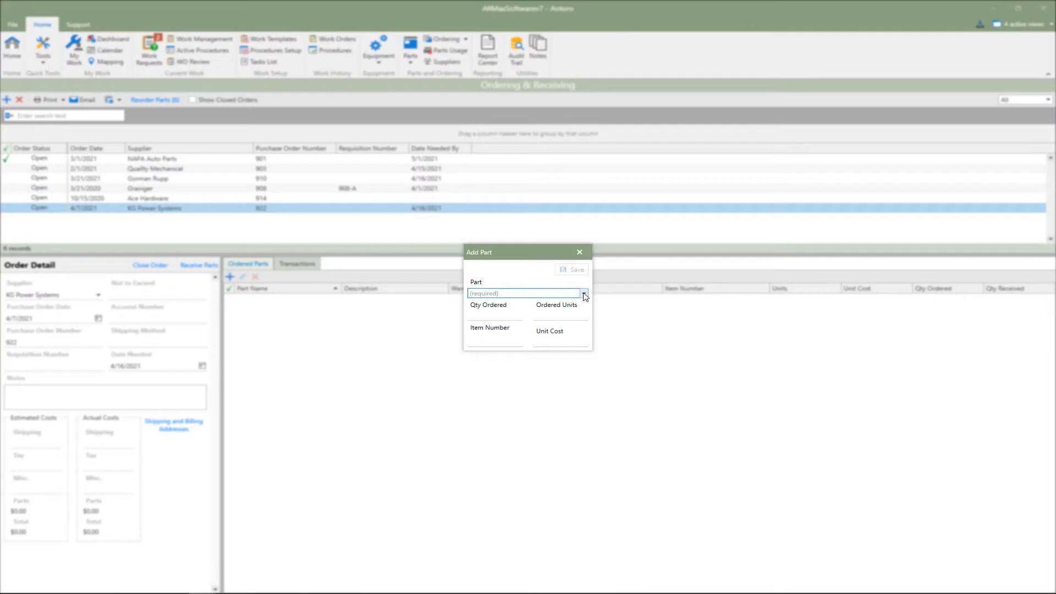
click(584, 295)
text(175)
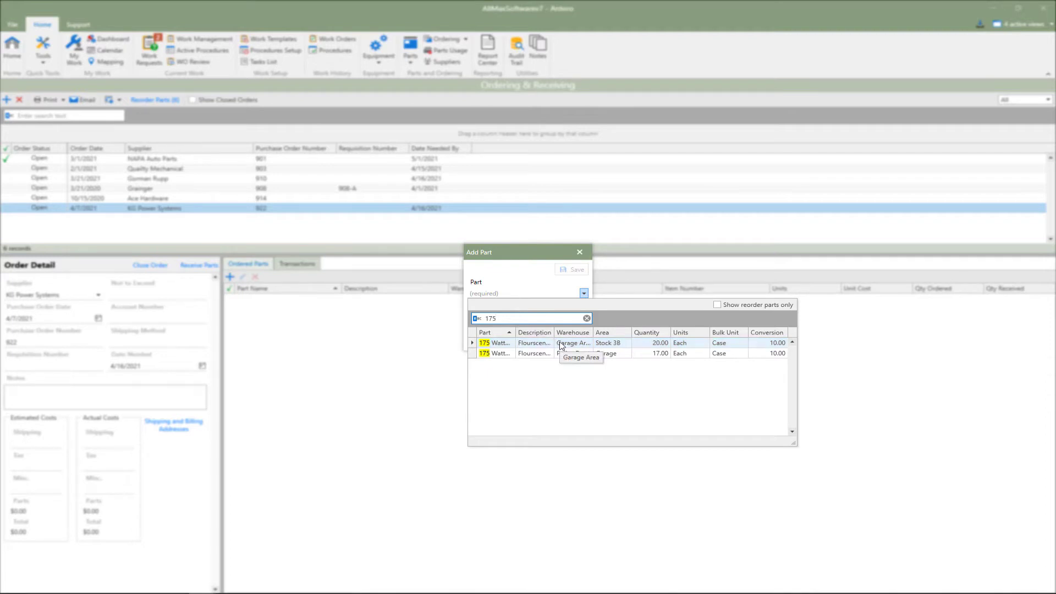
click(561, 345)
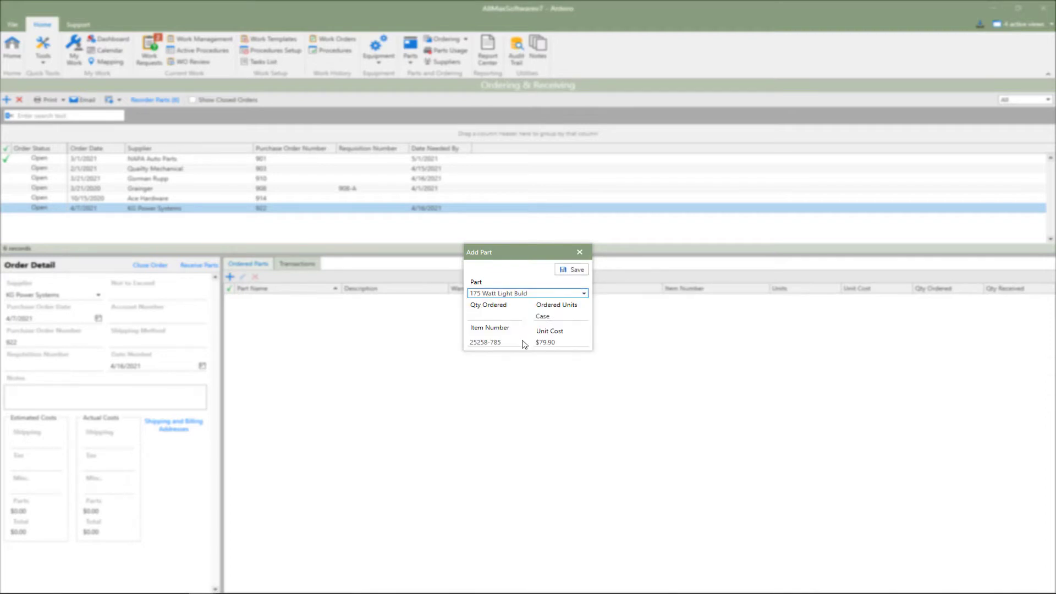
click(501, 317)
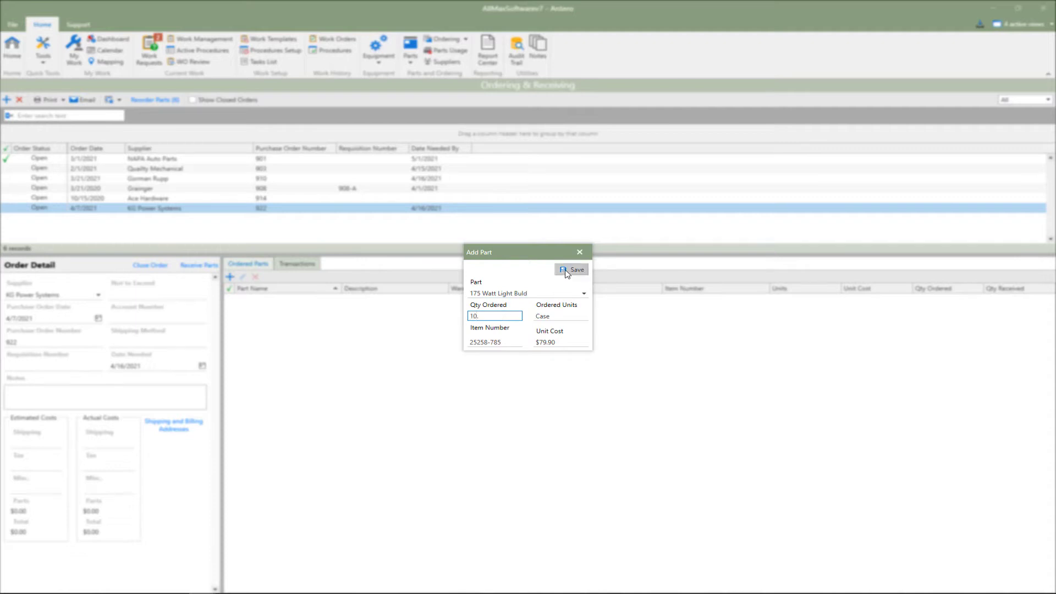
click(567, 271)
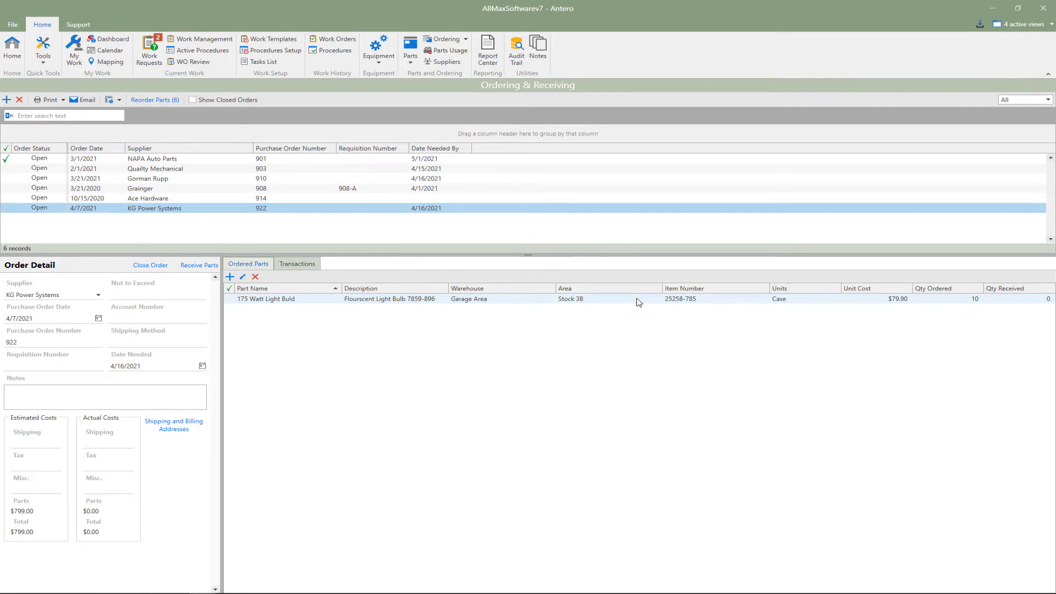
click(638, 301)
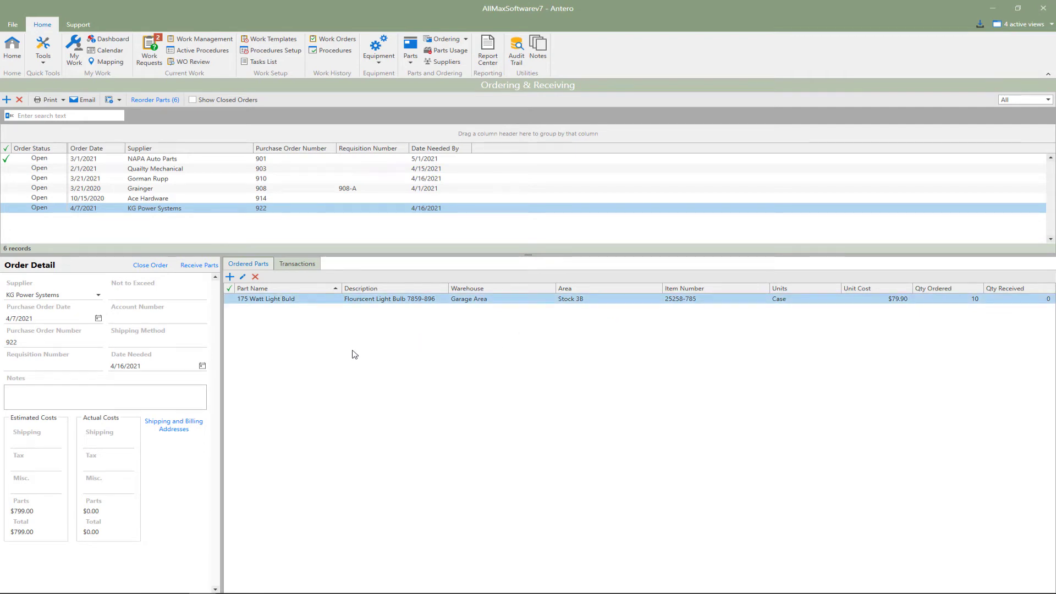
Preview the printed purchase order for KG Power Systems, review its contents, and close the preview
click(55, 100)
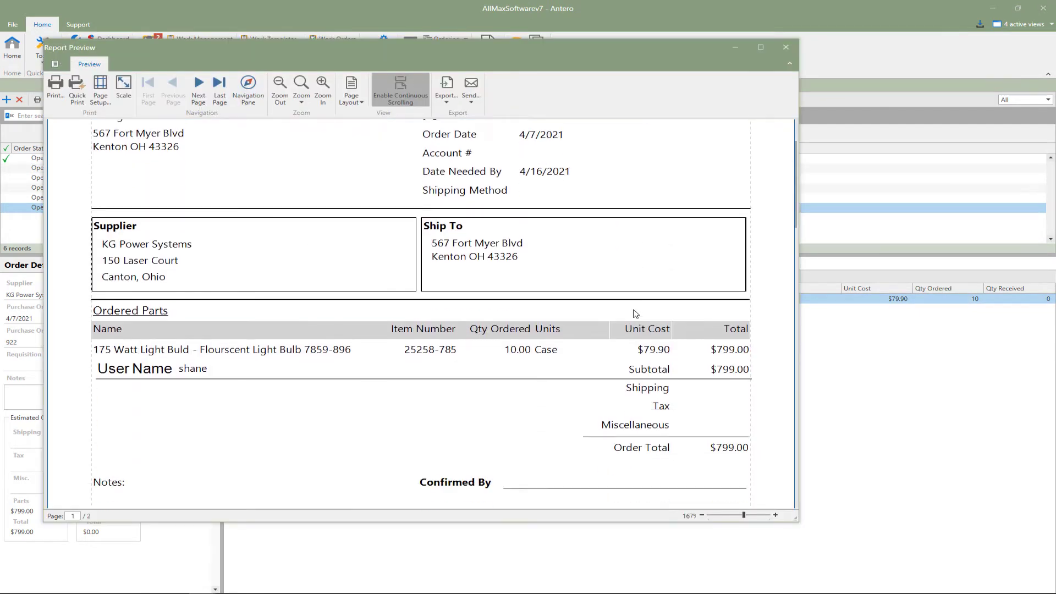
scroll(635, 313, down, 3)
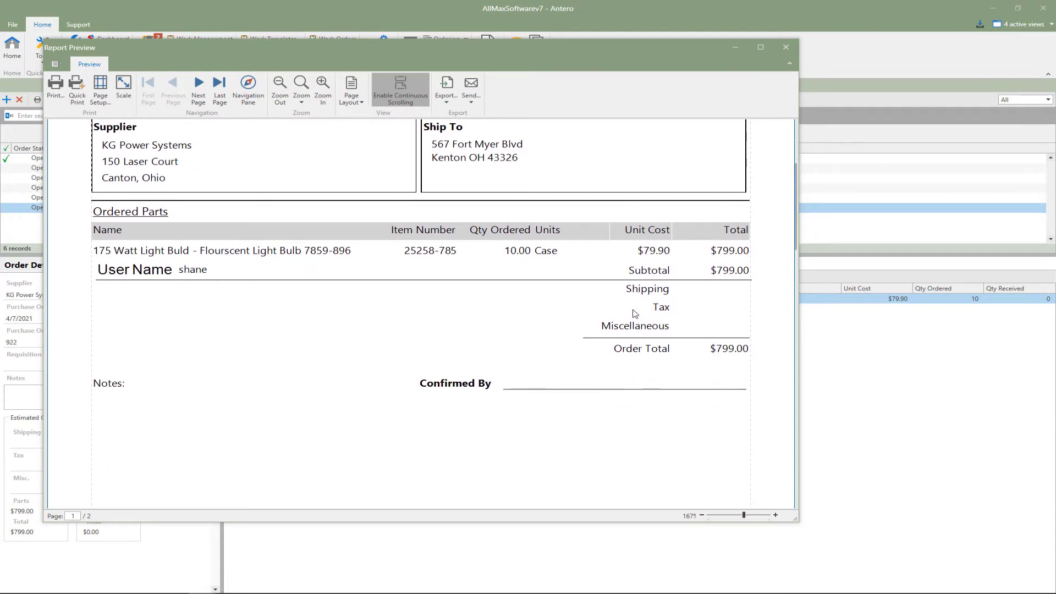
scroll(635, 314, up, 2)
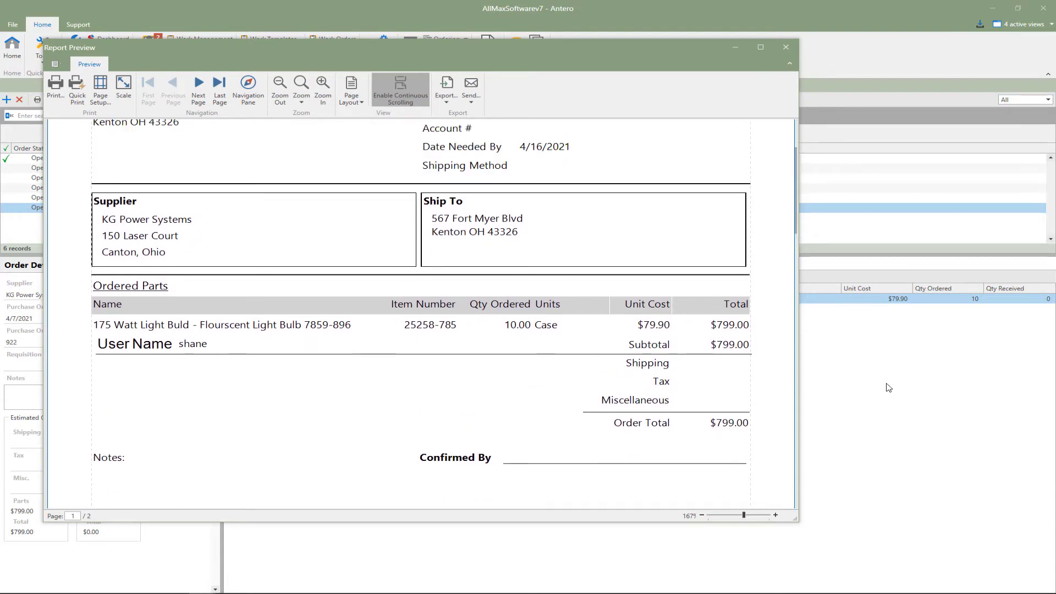
scroll(645, 384, up, 2)
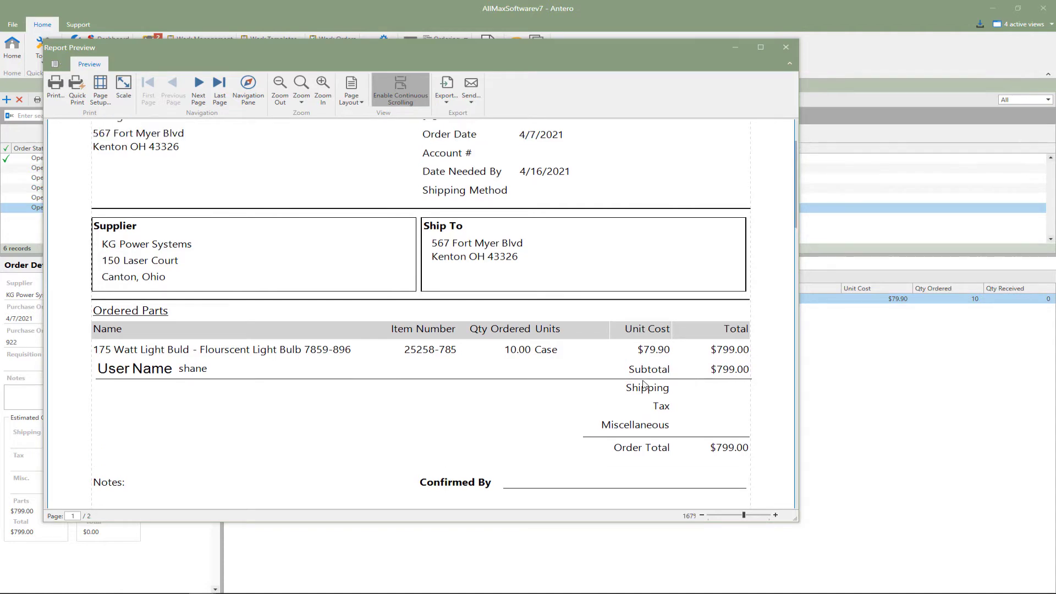
scroll(645, 383, up, 1)
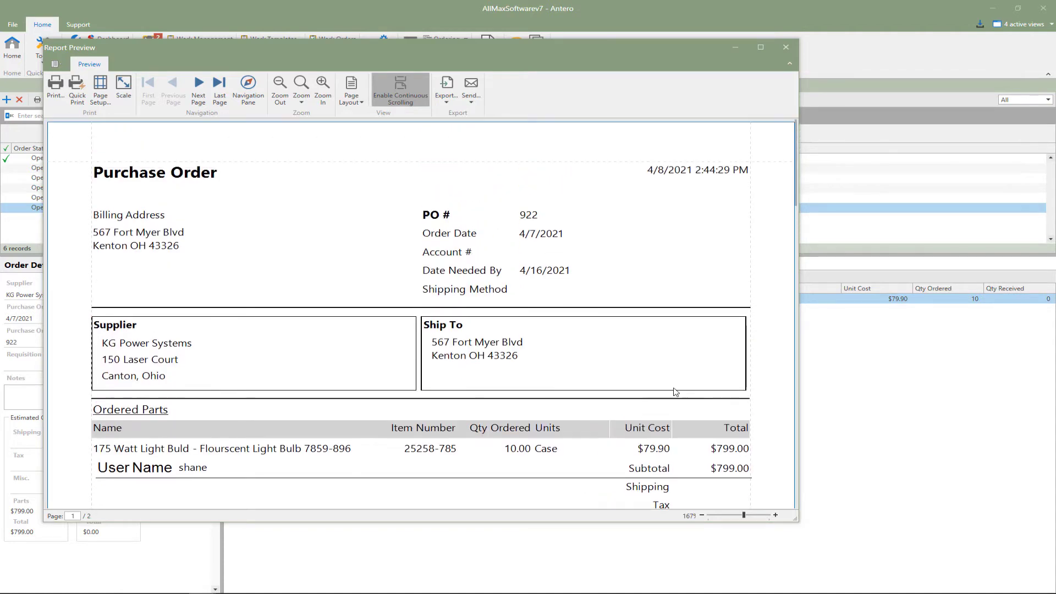
click(786, 45)
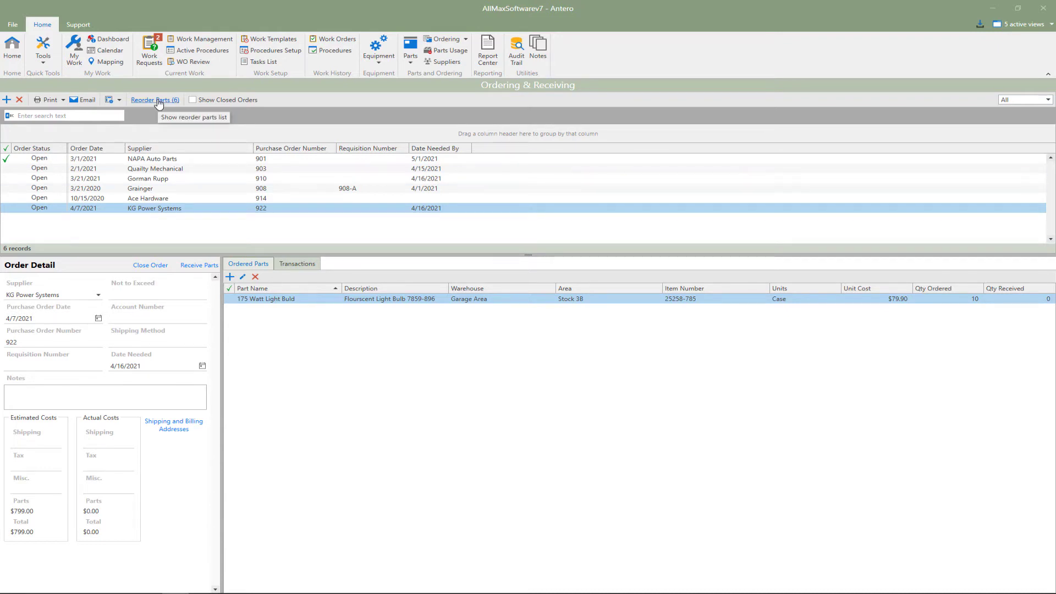
Examine the part detail and warehouse stock levels of the 10 W 40 Oil QTS part
click(411, 48)
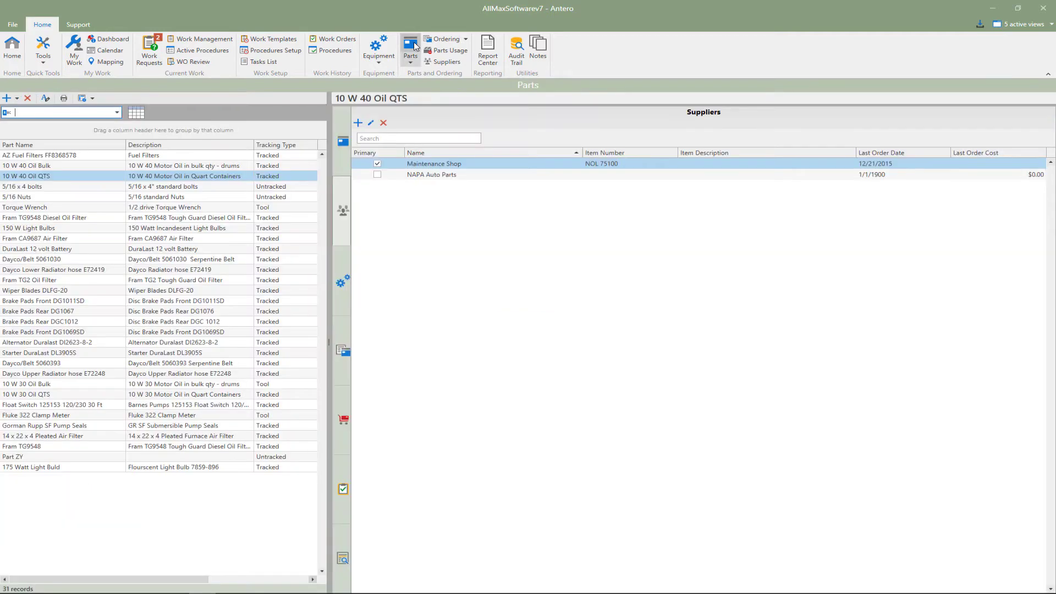
click(345, 150)
click(712, 336)
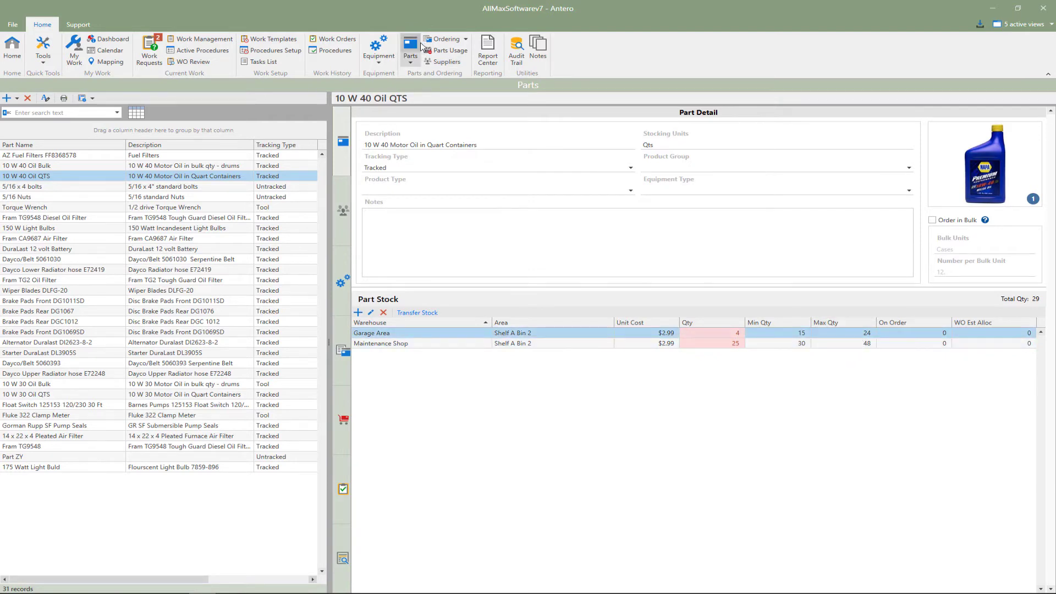
Open the reorder list in ordering, group it by primary supplier, and create an order for all Maintenance Shop parts dated 4/8/2021
click(443, 43)
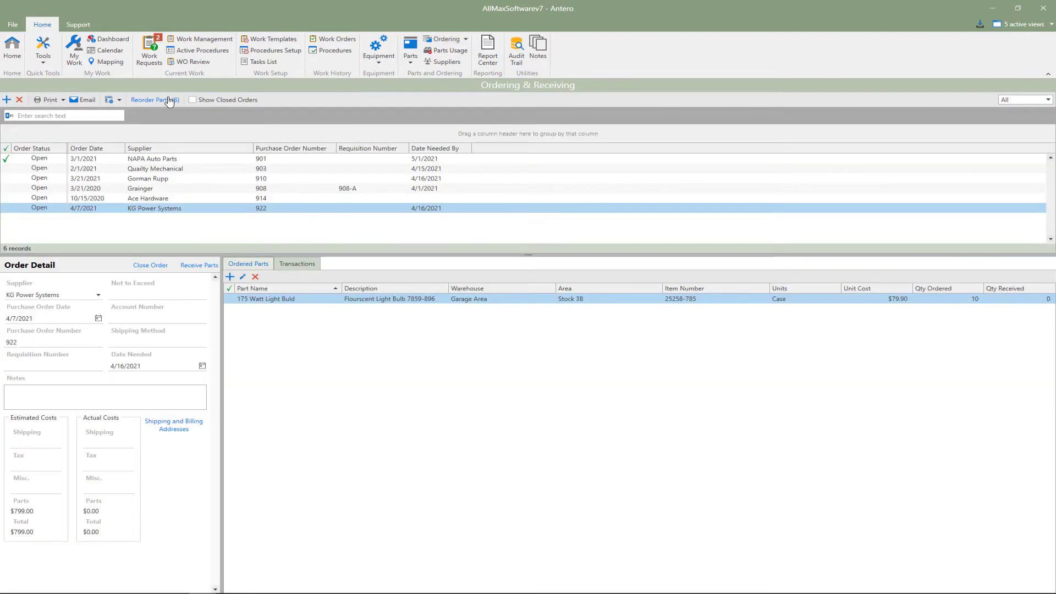
click(154, 99)
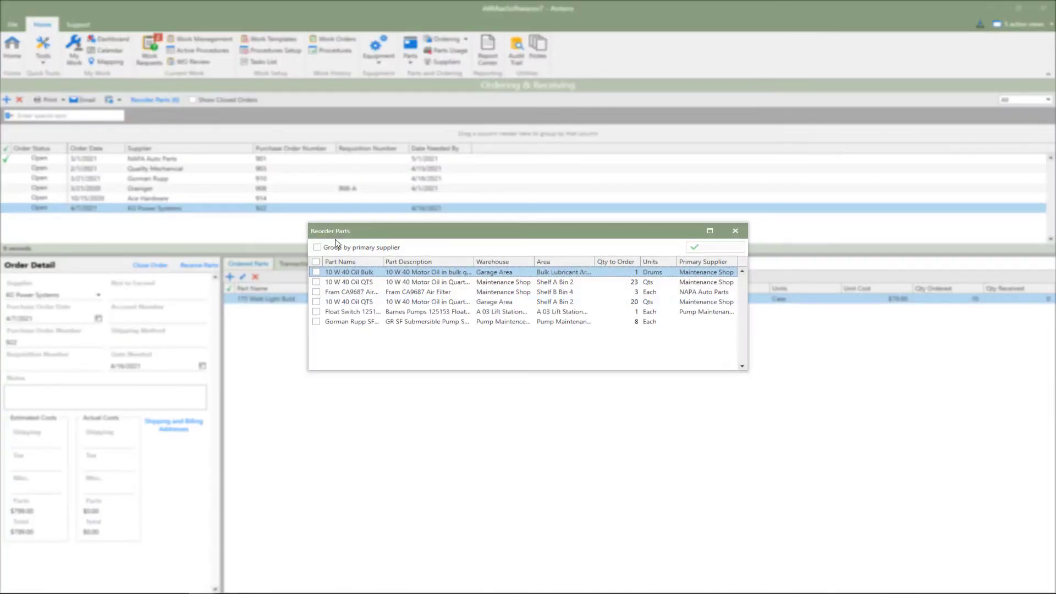
click(434, 301)
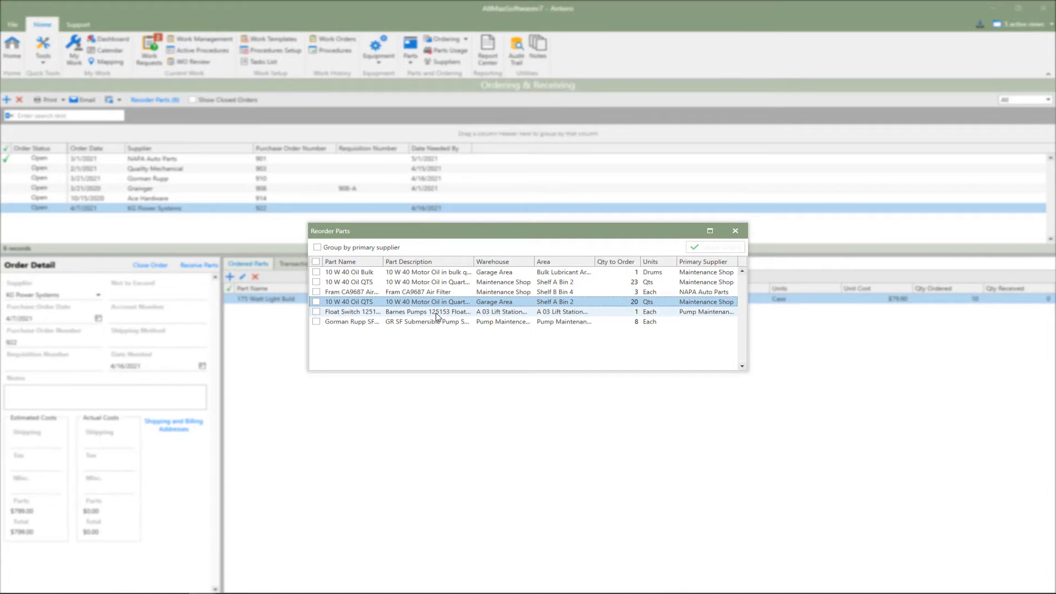
click(435, 316)
click(435, 322)
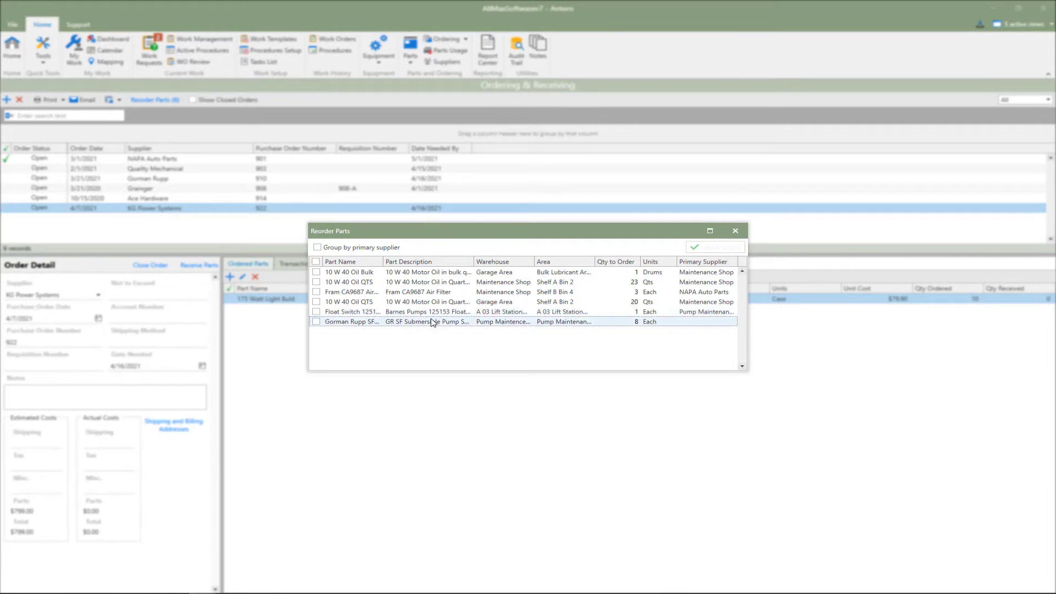
click(318, 248)
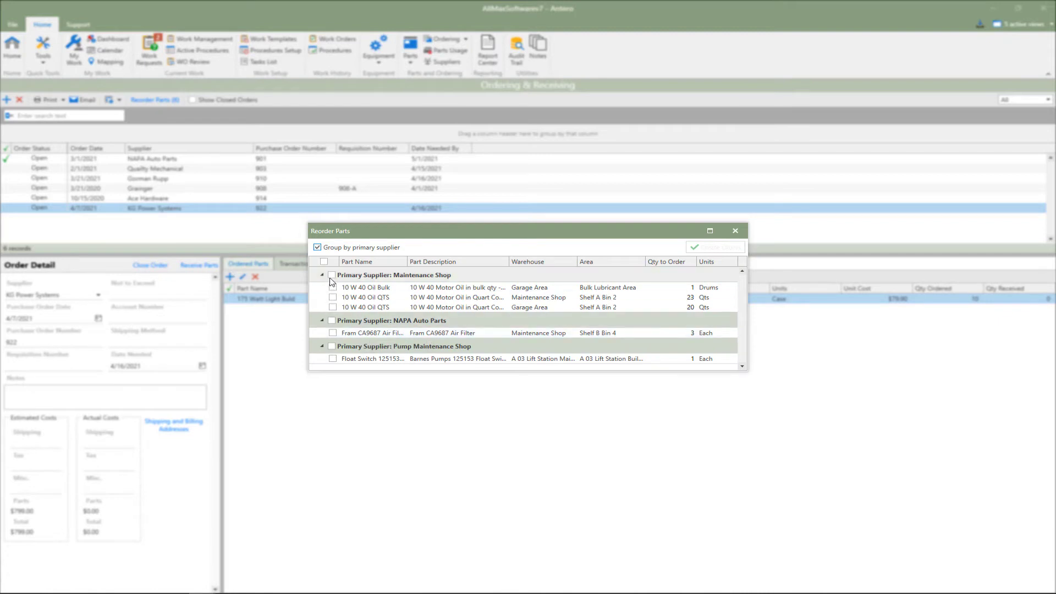
click(333, 276)
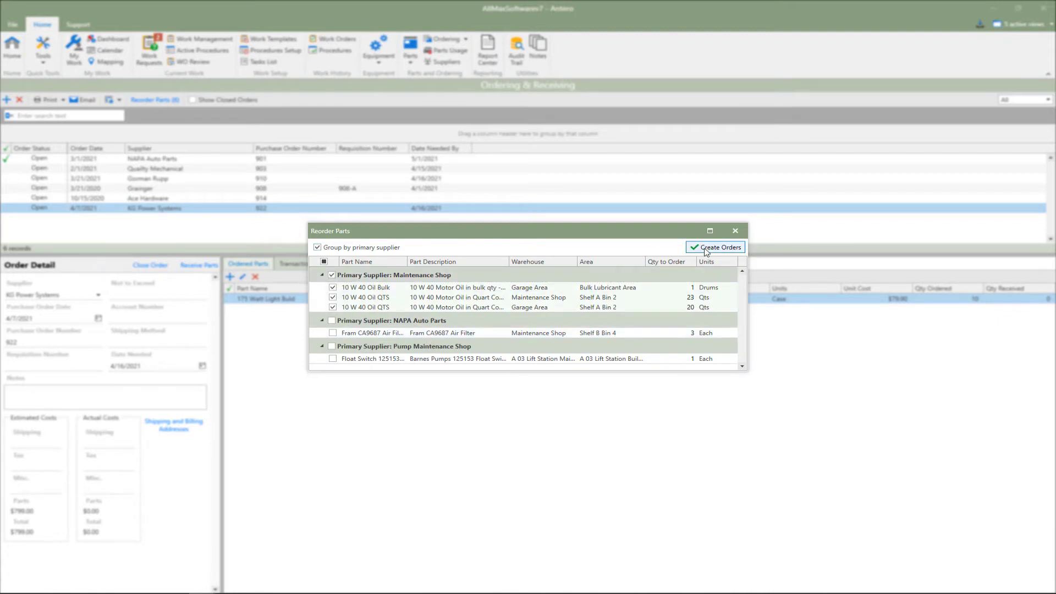
click(708, 251)
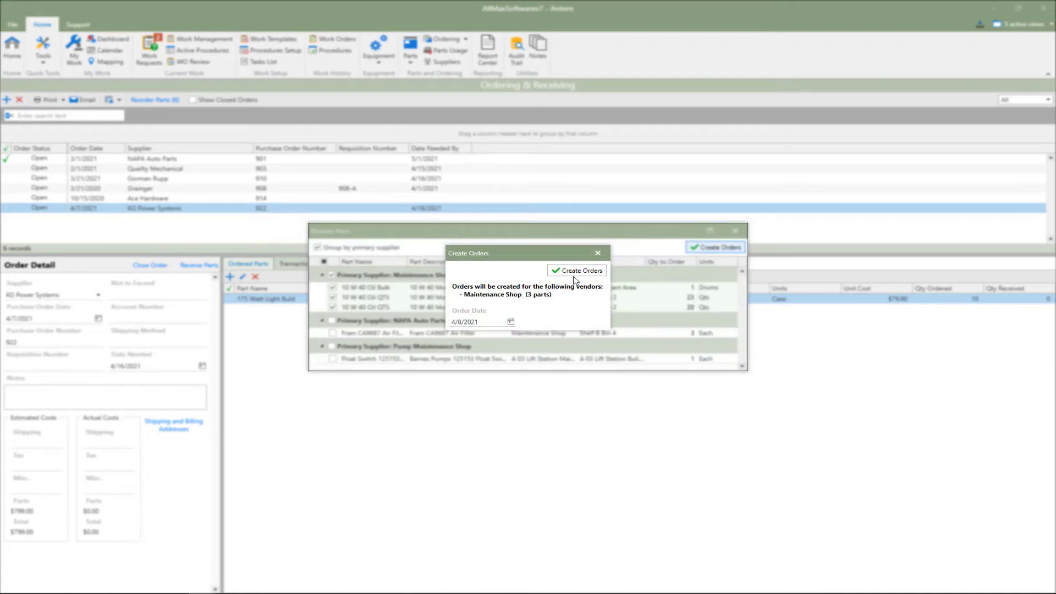
click(575, 271)
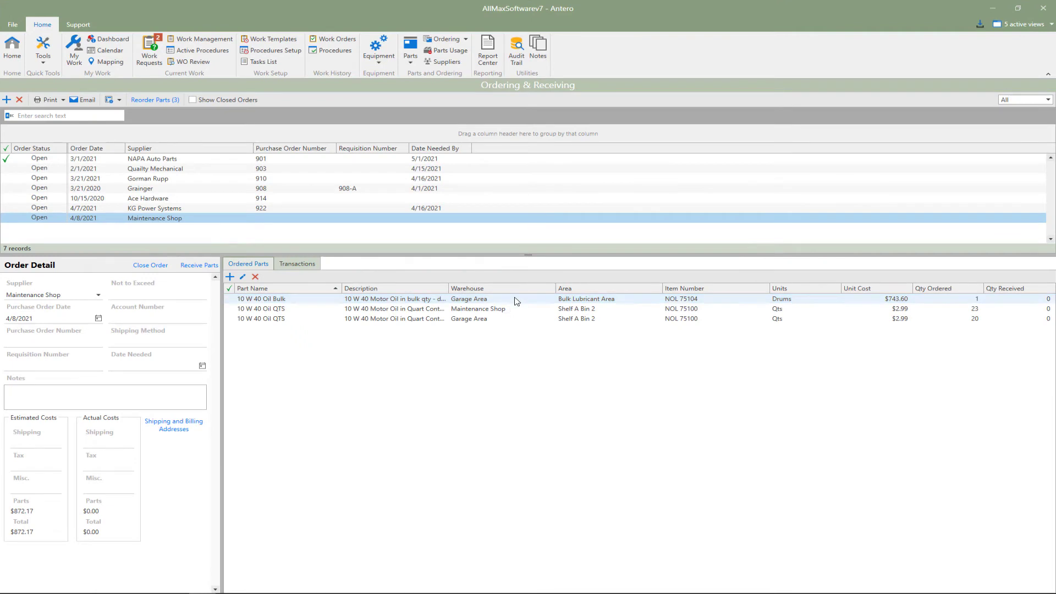
Review the ordered parts and quantities in the new Maintenance Shop order and look at the edit form for 10 W 40 Oil Bulk
click(518, 309)
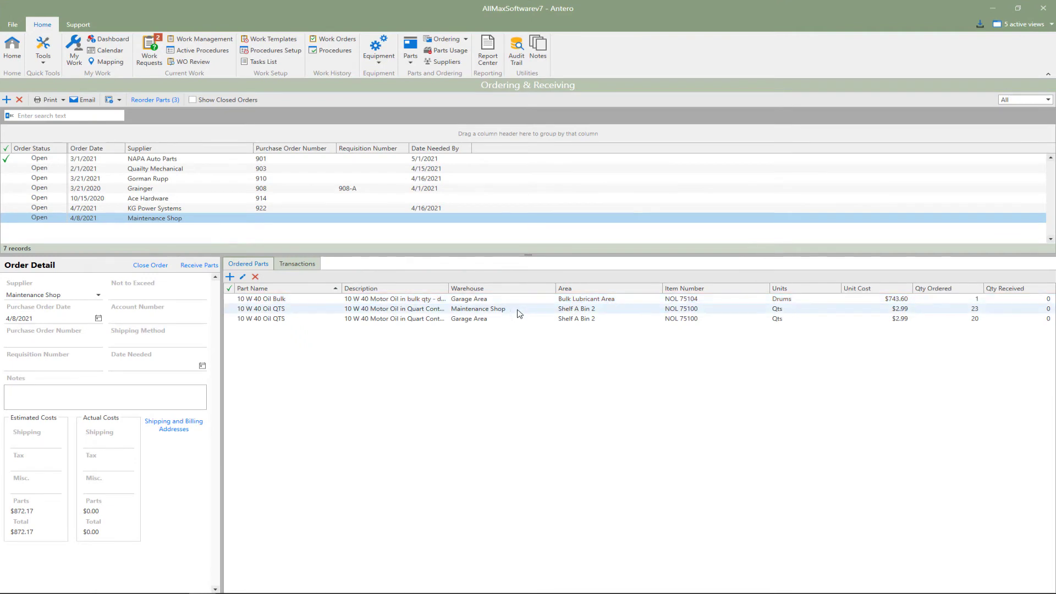
click(963, 319)
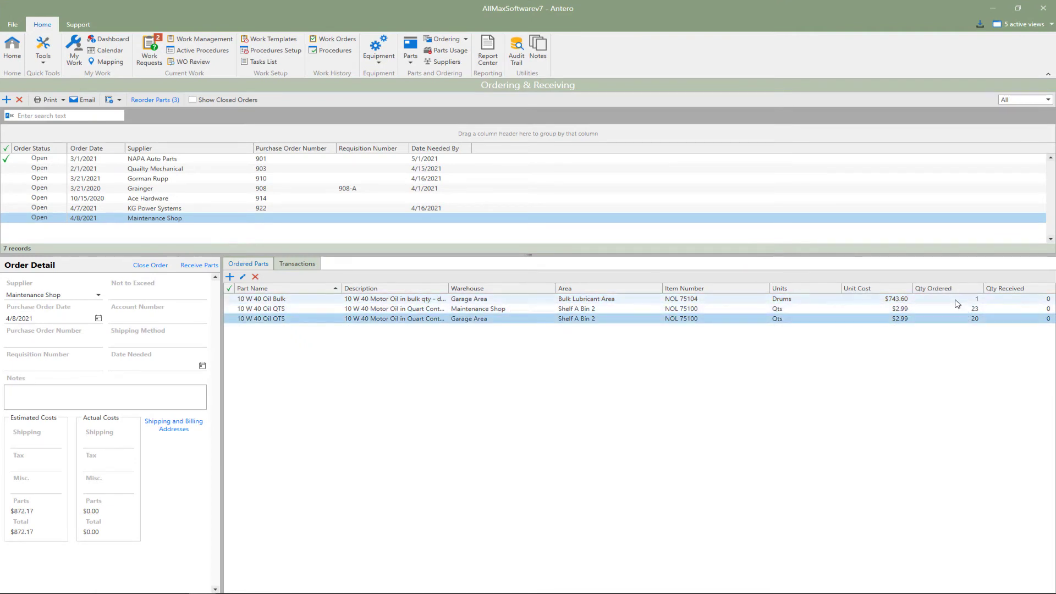
click(956, 301)
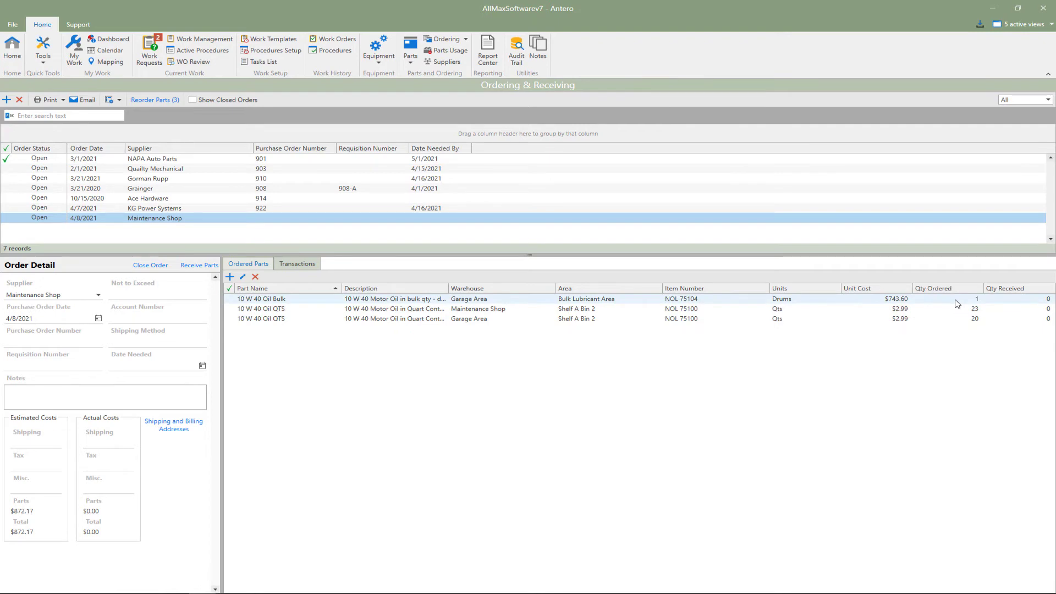
click(243, 278)
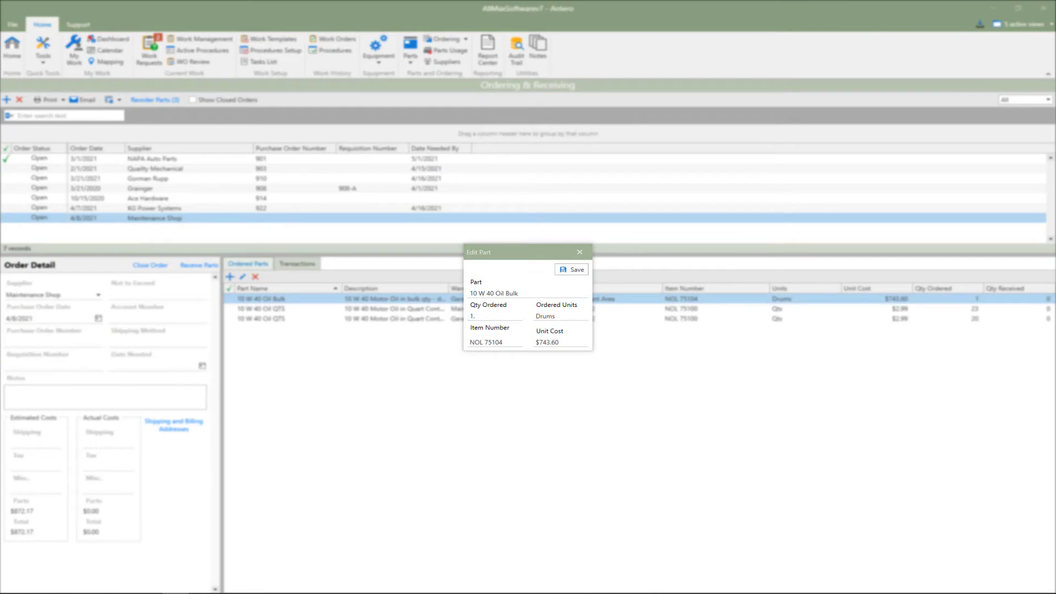
click(579, 254)
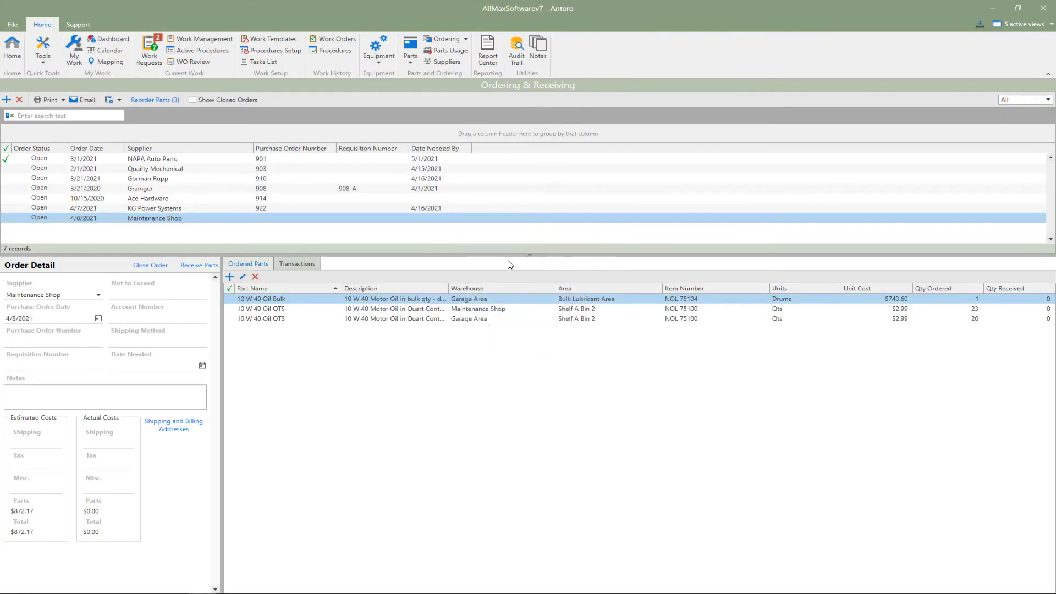
click(281, 302)
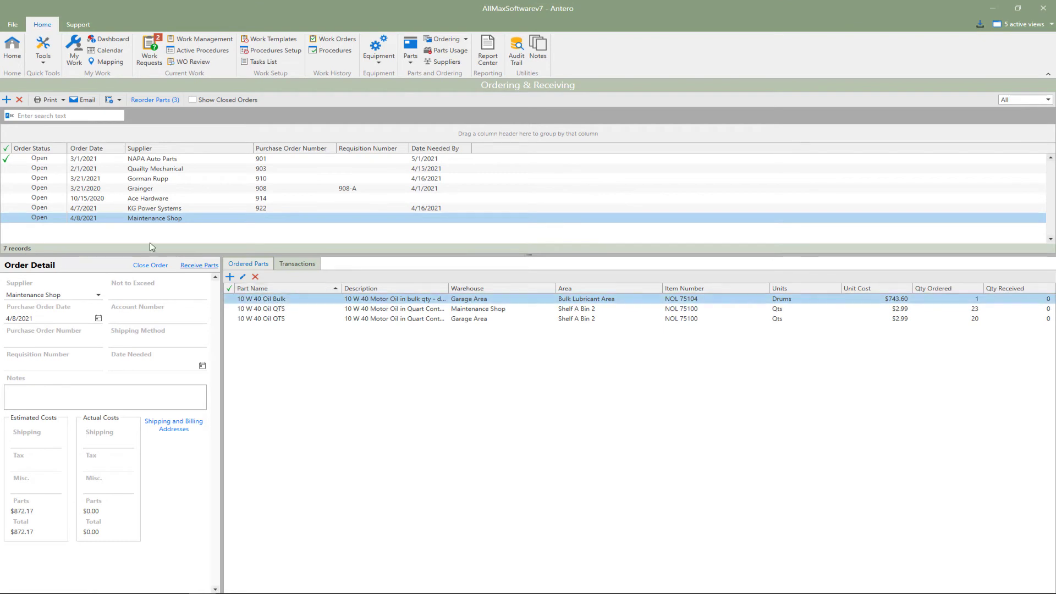
Start receiving the Maintenance Shop order's parts with the date 4/8/2021 and select the receiving employee
click(200, 267)
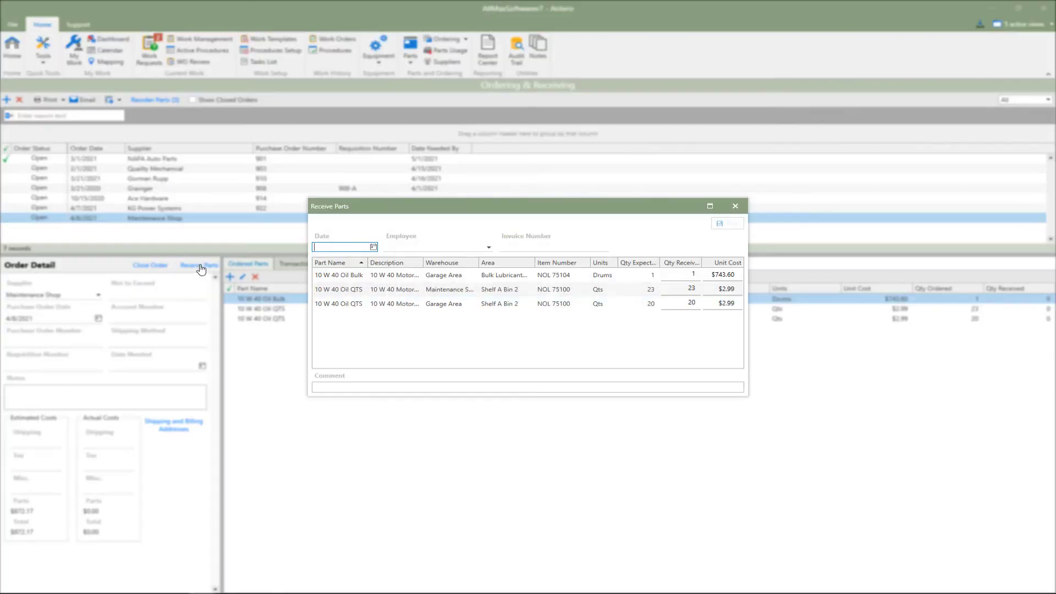
click(374, 247)
click(395, 302)
click(488, 249)
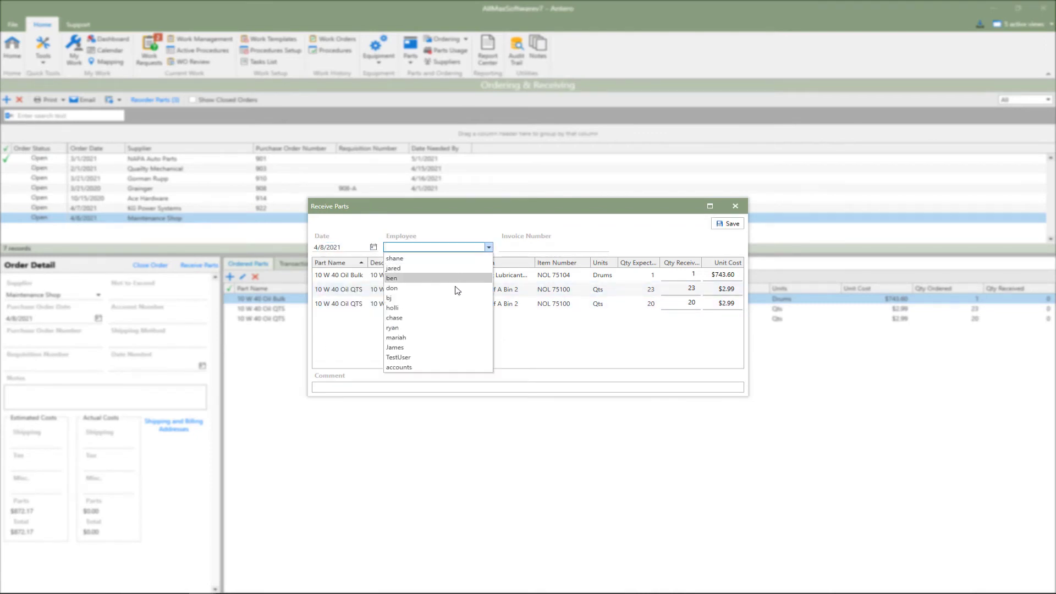
click(435, 258)
Receive 10 of the Garage Area 10 W 40 Oil QTS with the other parts, save, and receive the remaining 10
click(691, 290)
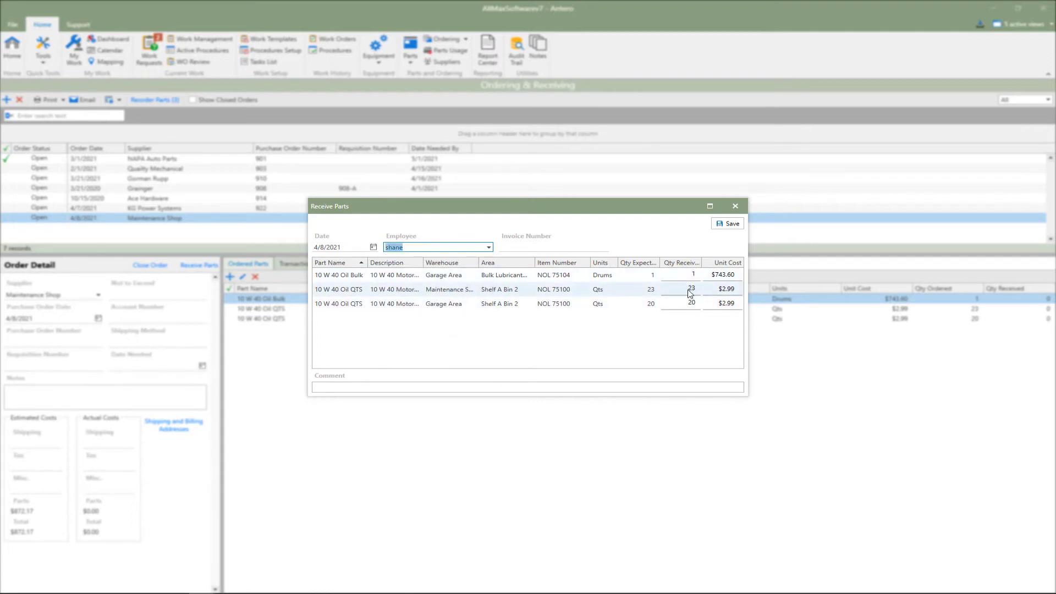
click(692, 305)
click(692, 305)
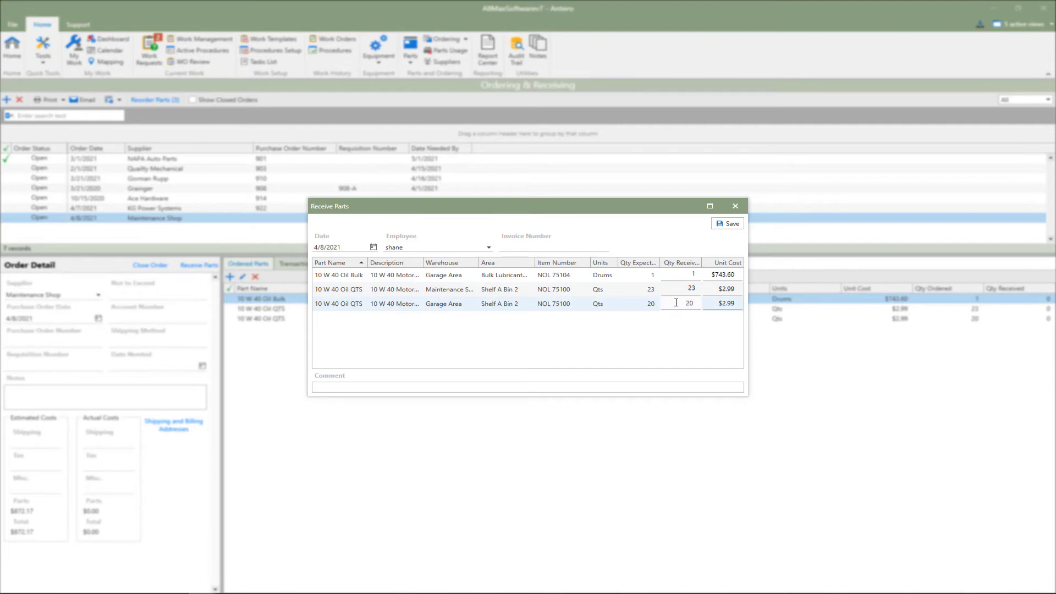
drag(676, 303, 702, 310)
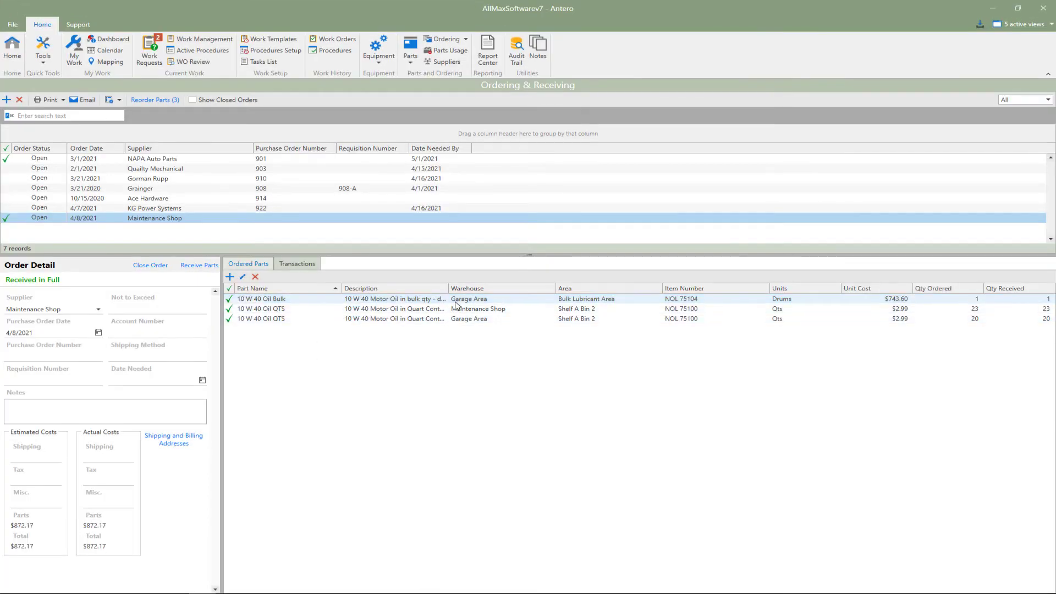
Enter the purchase order number for the received Maintenance Shop order
click(457, 301)
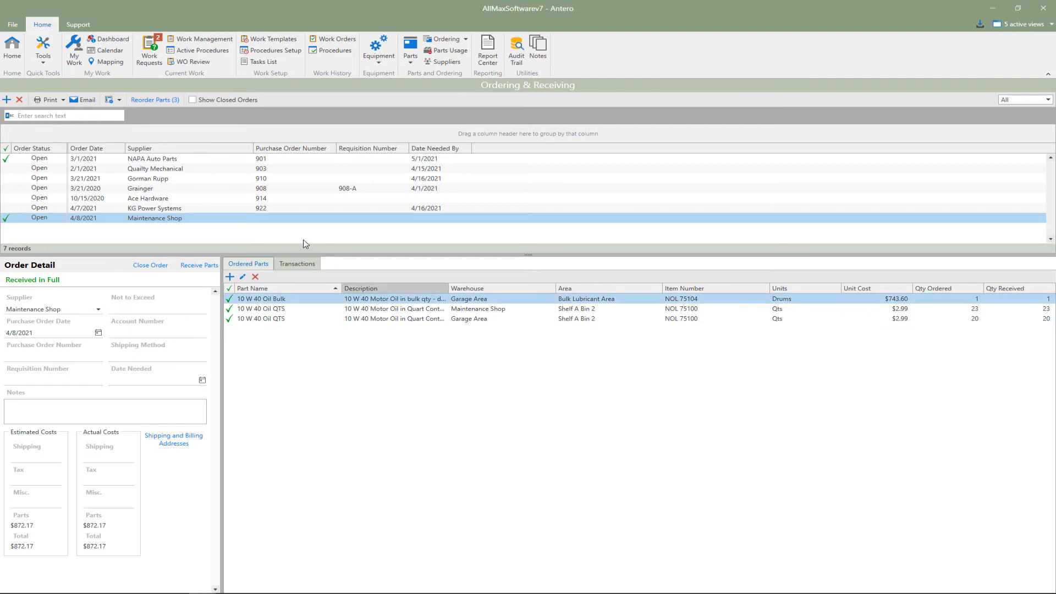
click(225, 219)
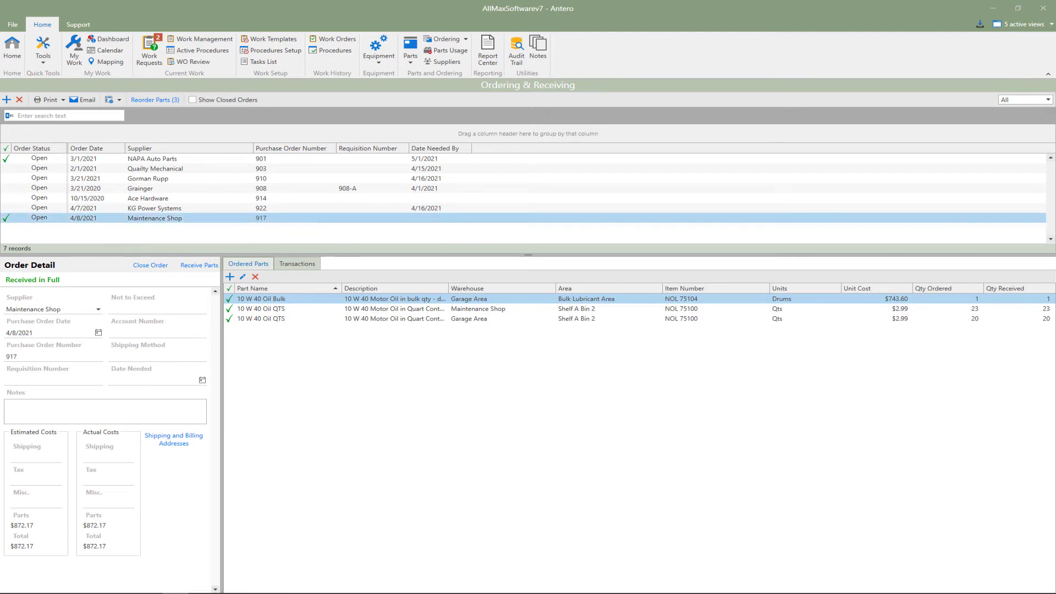
Review both 4/8/2021 receiving transactions of the Maintenance Shop order and look at the edit form of the three-part one
click(302, 265)
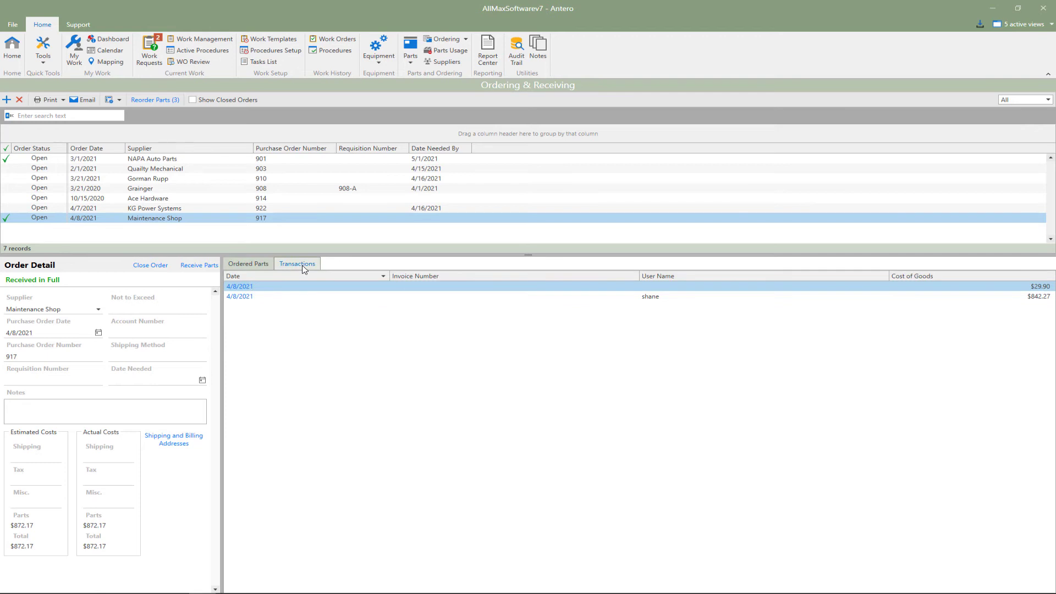
click(240, 287)
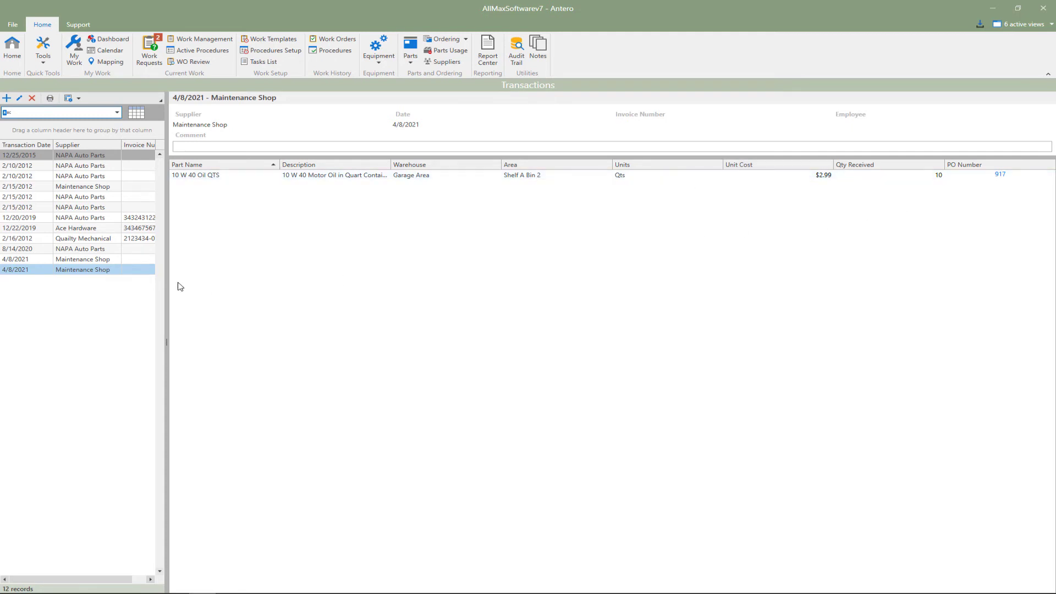
click(126, 262)
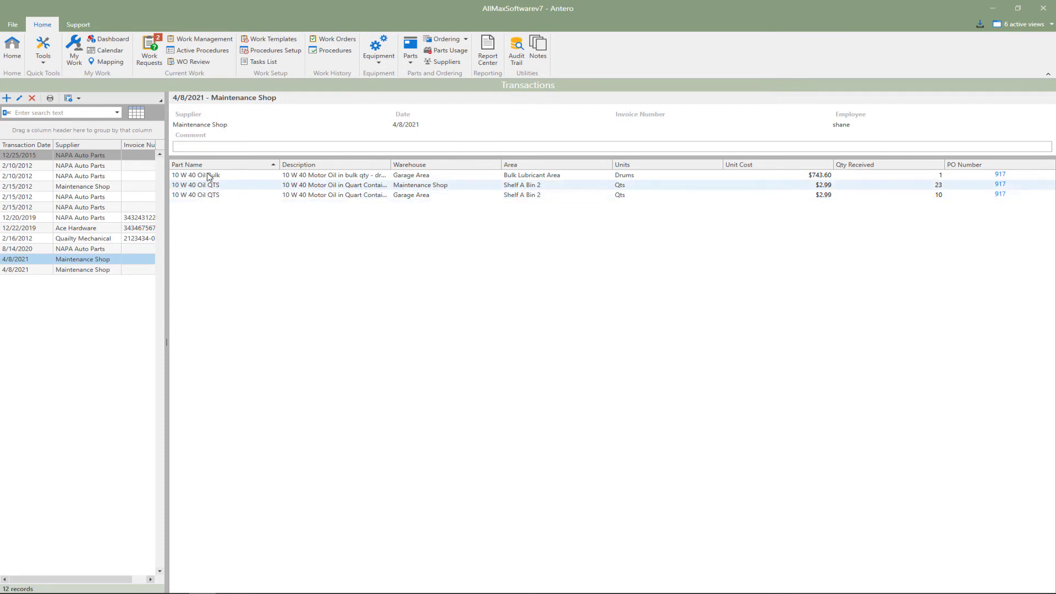
click(20, 99)
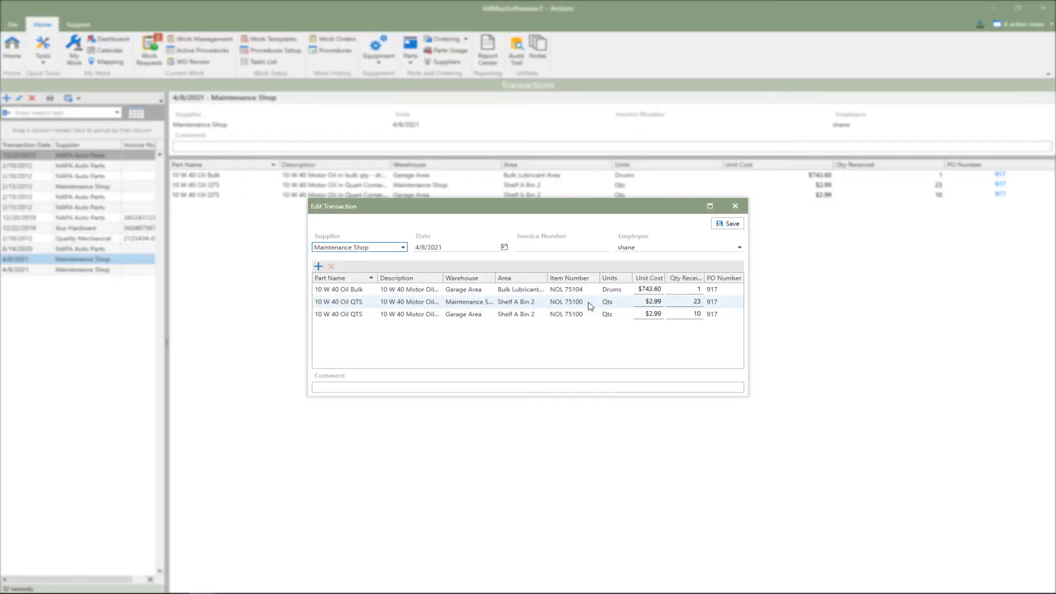
click(736, 206)
Return to ordering, close the received Maintenance Shop order, and include closed orders in the order list
click(441, 39)
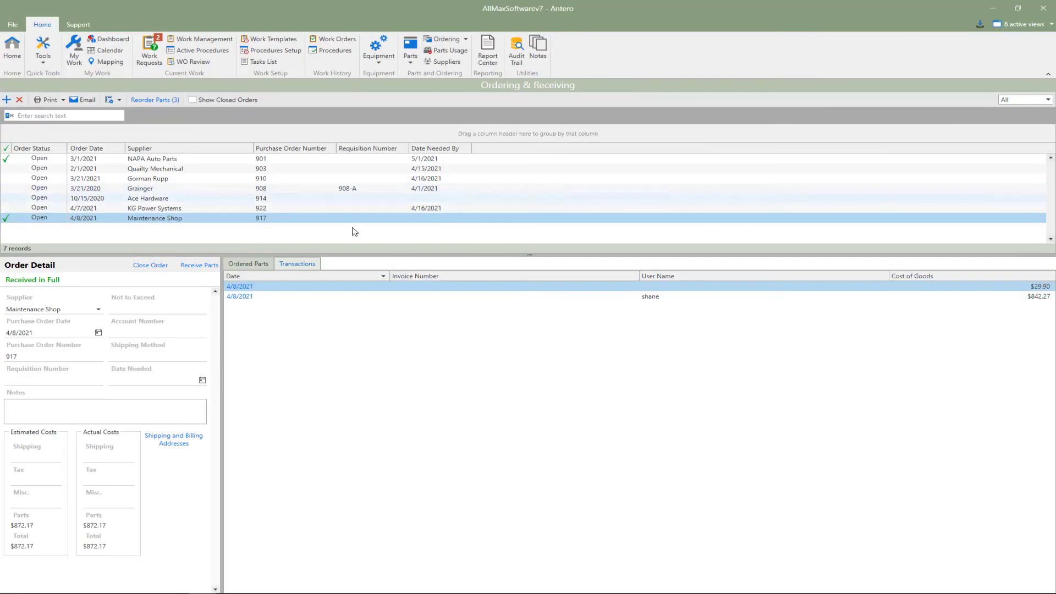
click(151, 272)
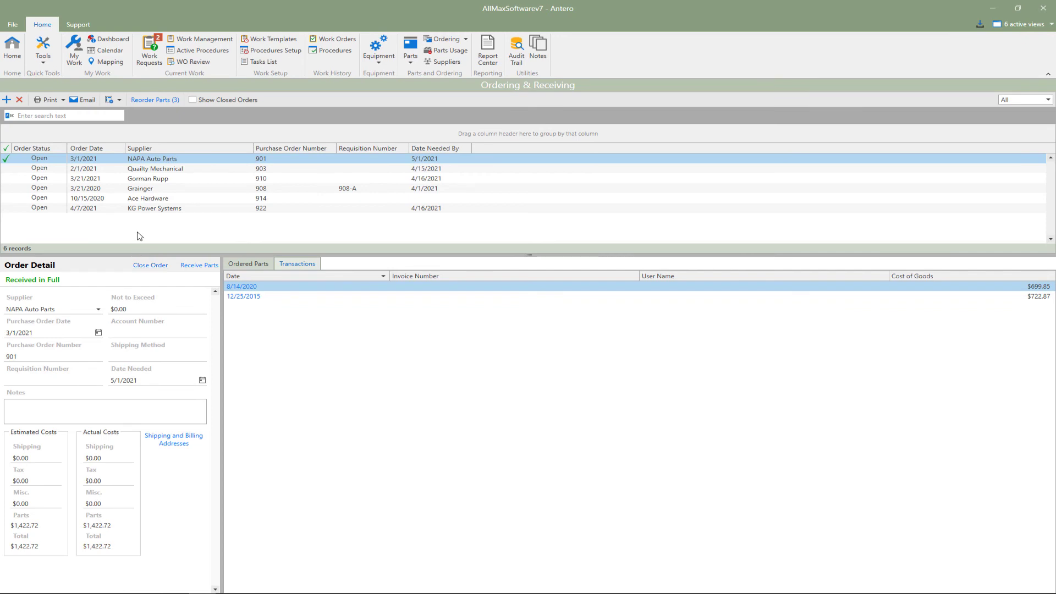
click(192, 100)
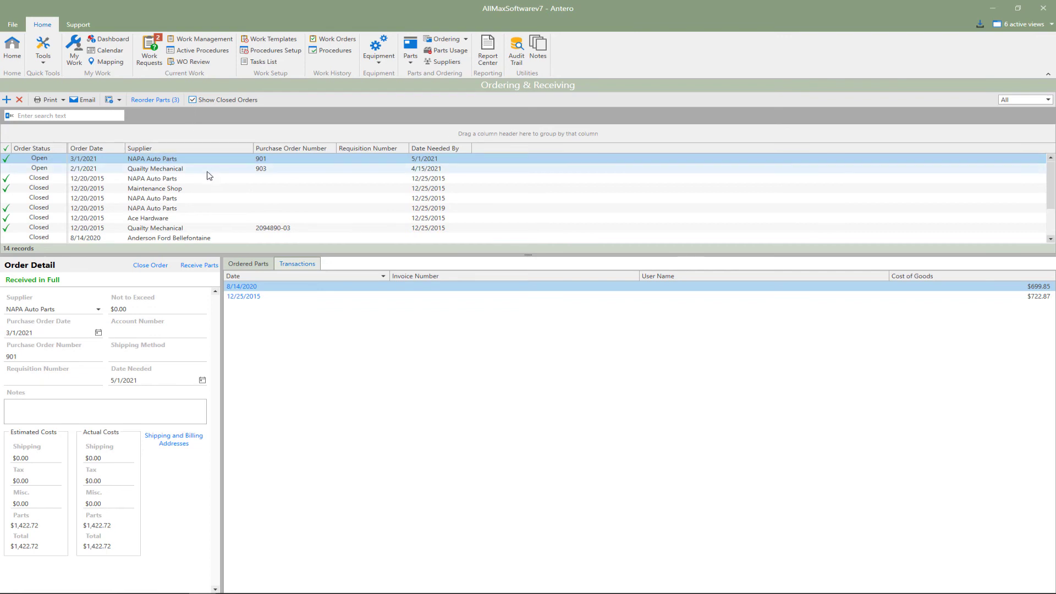
scroll(209, 176, down, 1)
scroll(209, 175, down, 1)
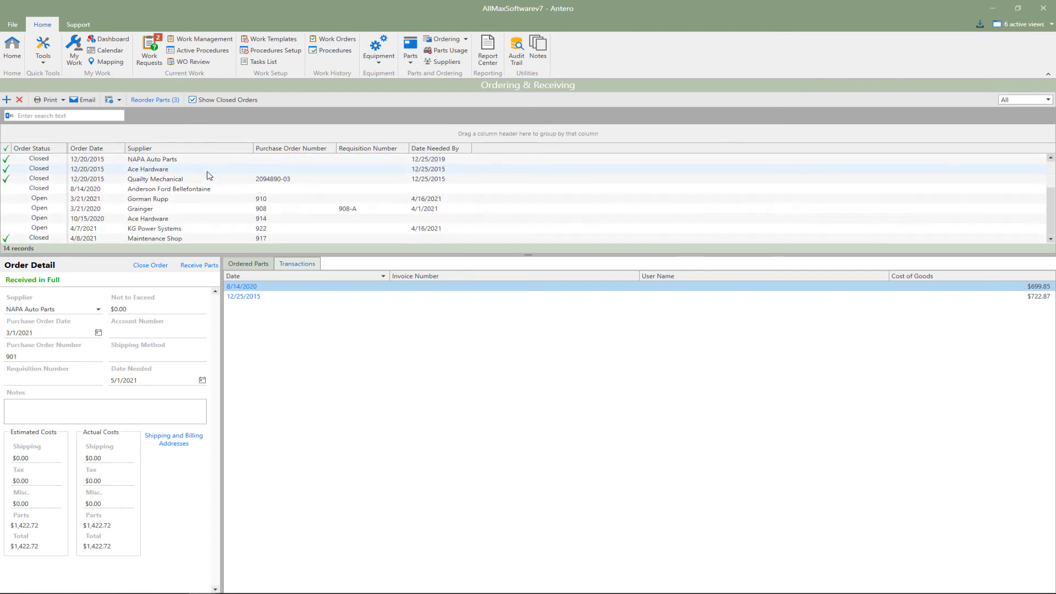
Sort the order list by order status and limit it to orders from this week
click(43, 150)
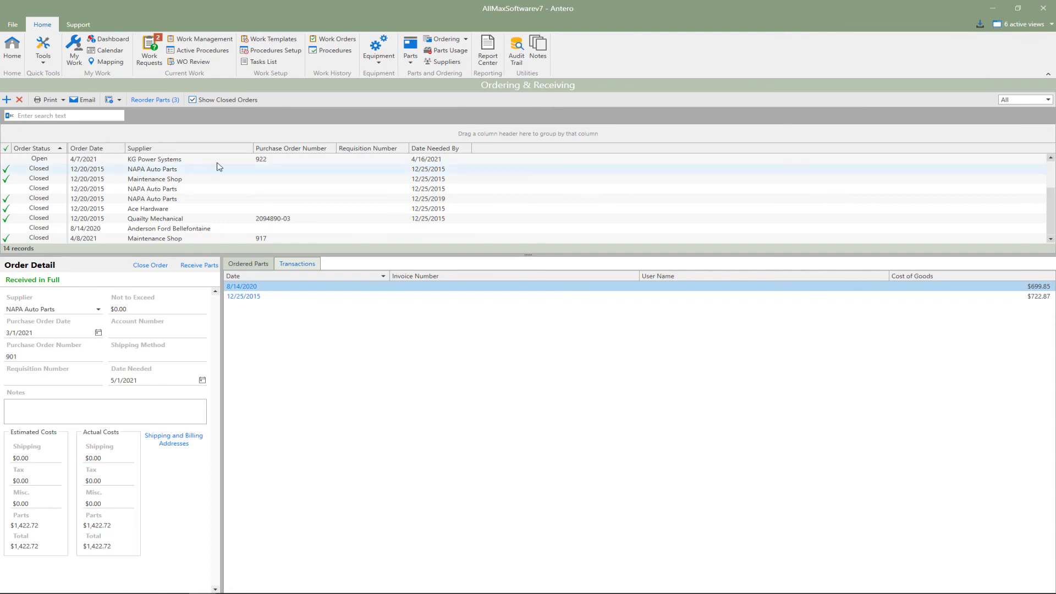
click(1047, 100)
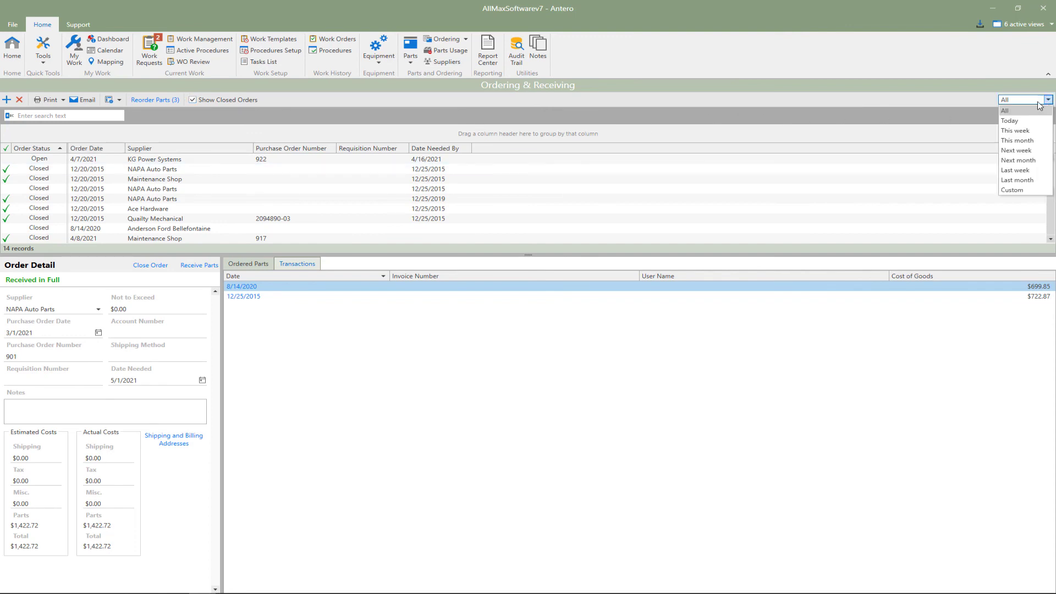
click(1021, 133)
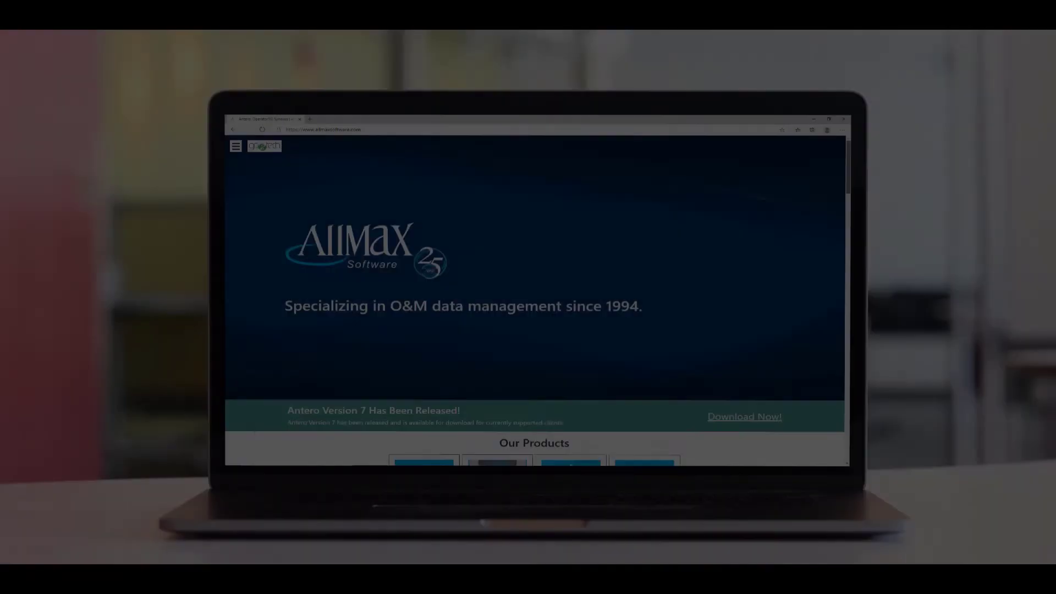
scroll(535, 300, down, 7)
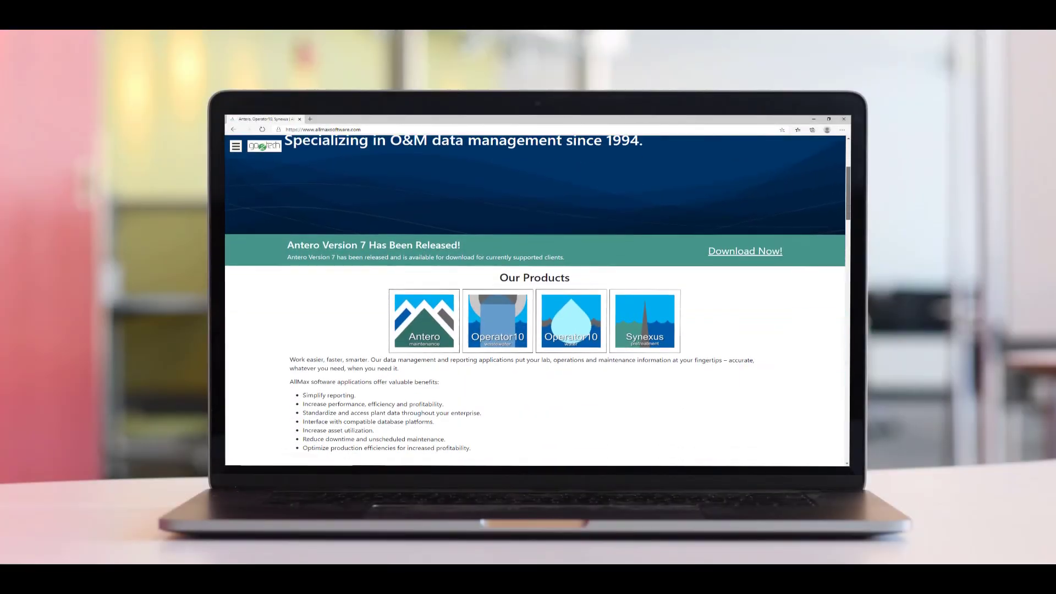
scroll(535, 301, down, 7)
scroll(537, 300, down, 8)
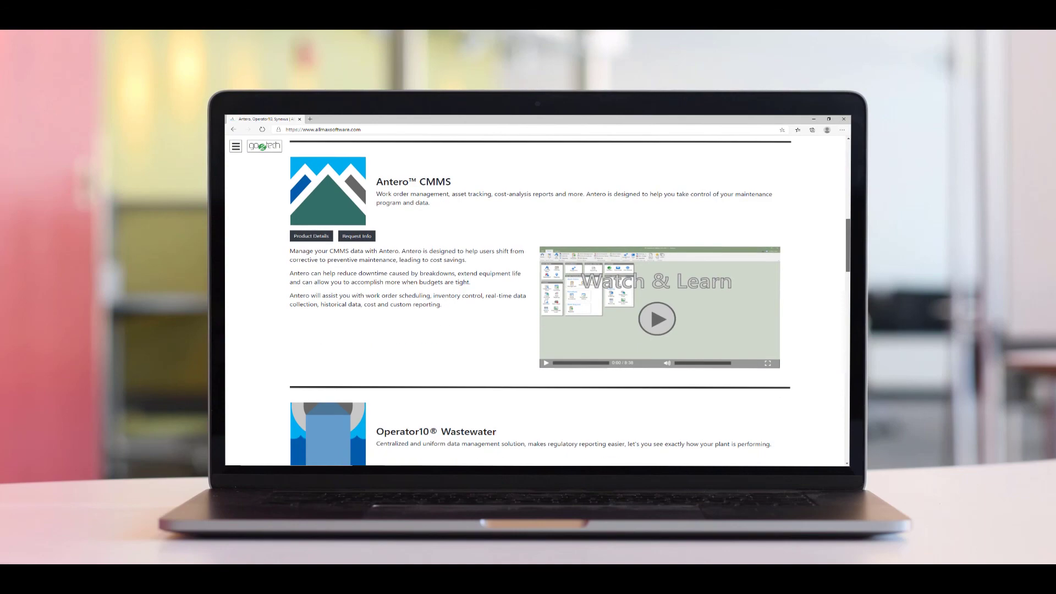
scroll(537, 300, down, 9)
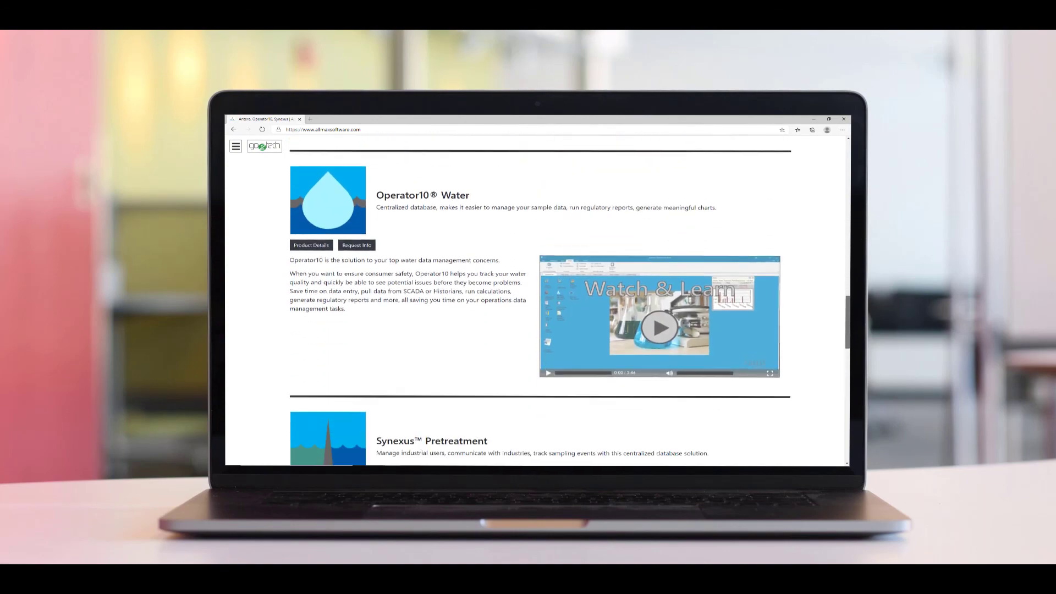